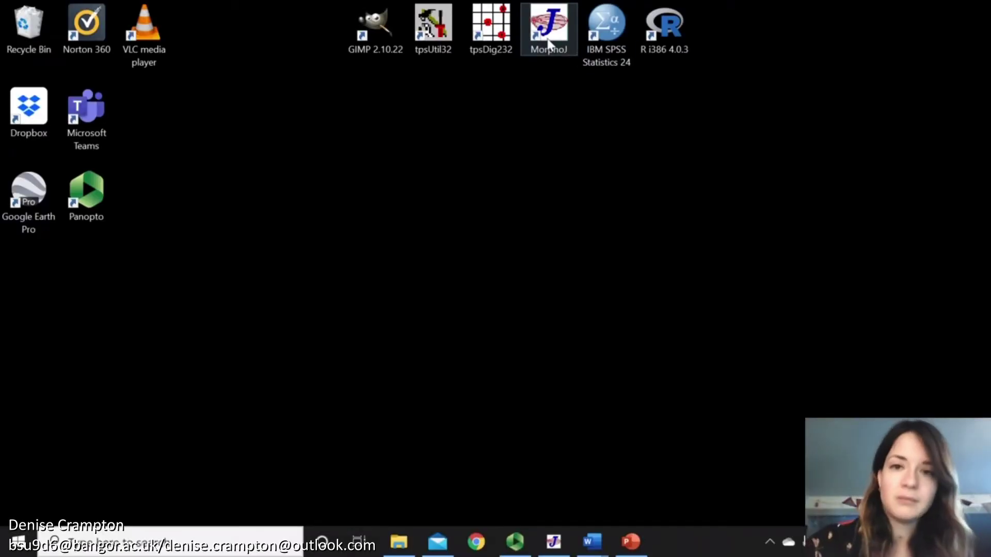
Step: Launch MorphoJ maximised and start a new dataset named Example
double_click(548, 45)
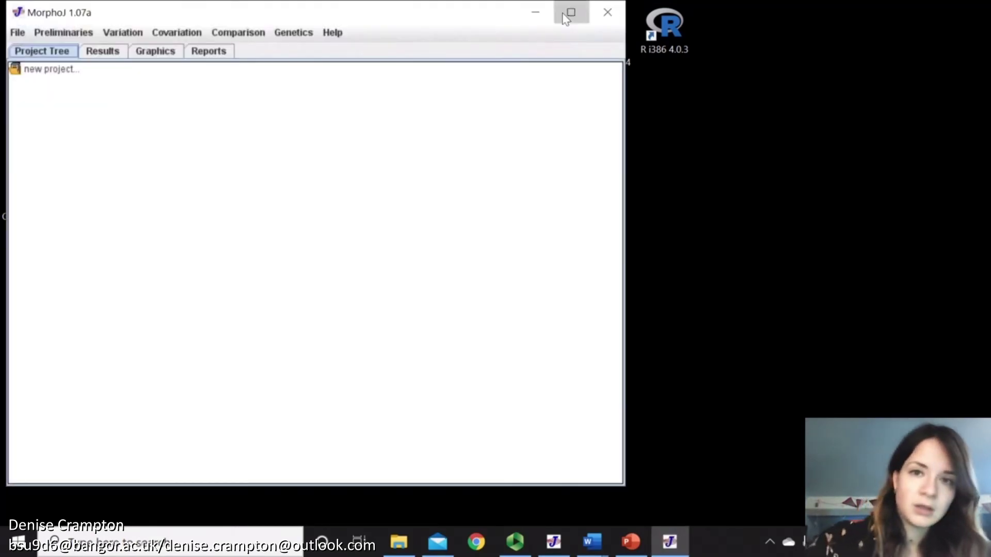
left_click(566, 17)
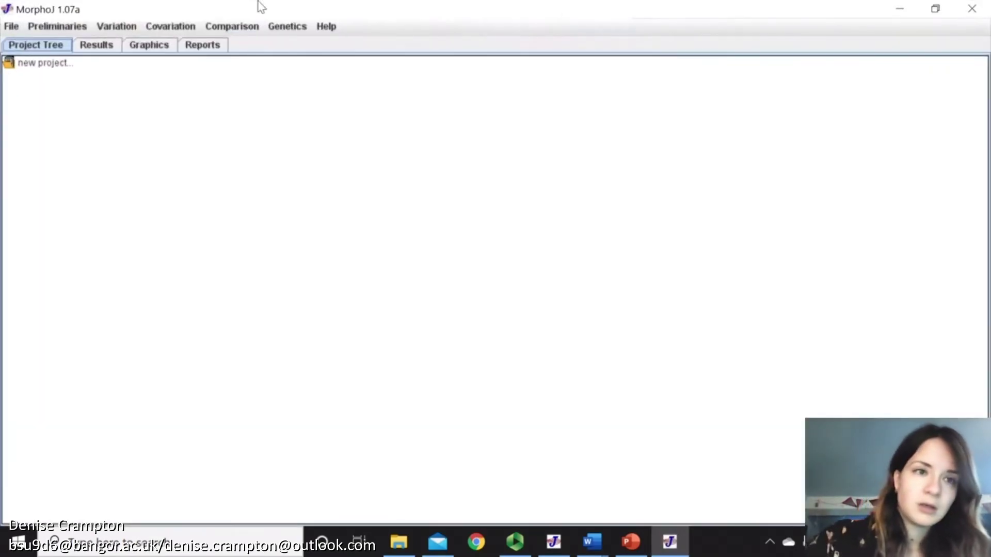
left_click(15, 30)
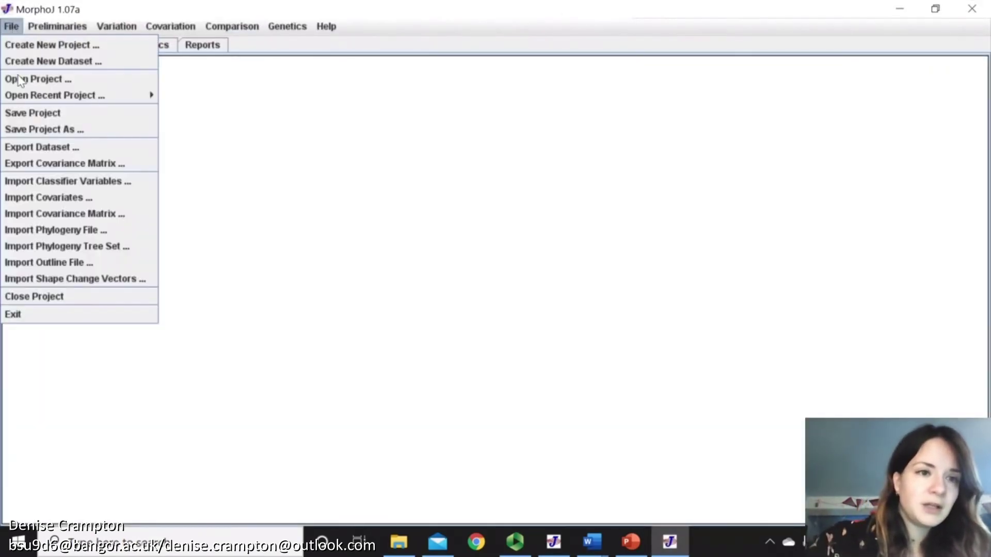
left_click(55, 63)
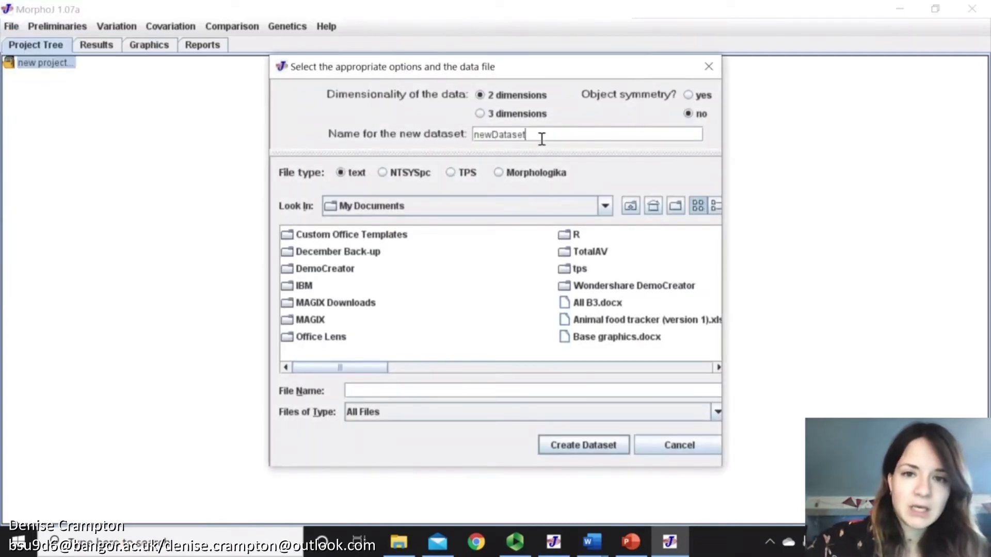
key("ctrl+a")
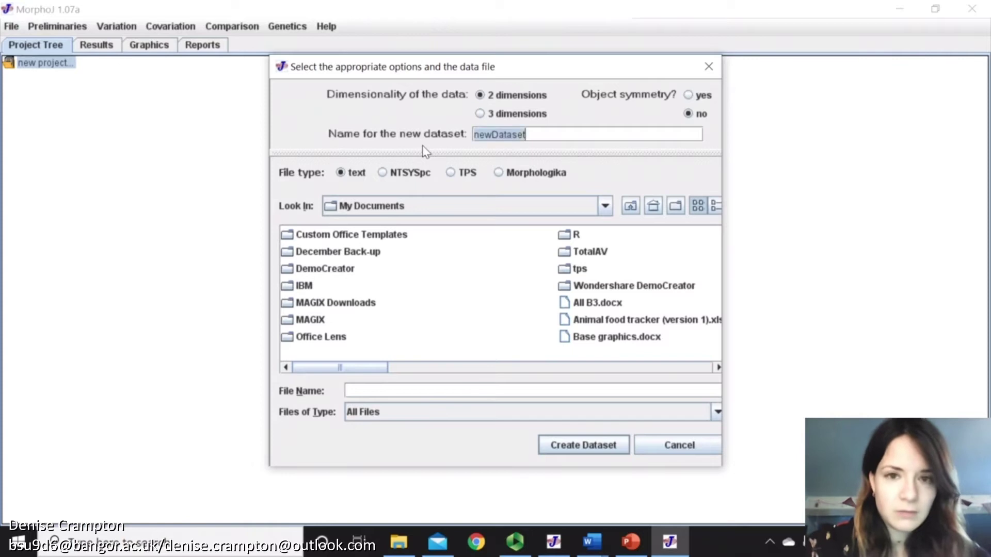
type("Example")
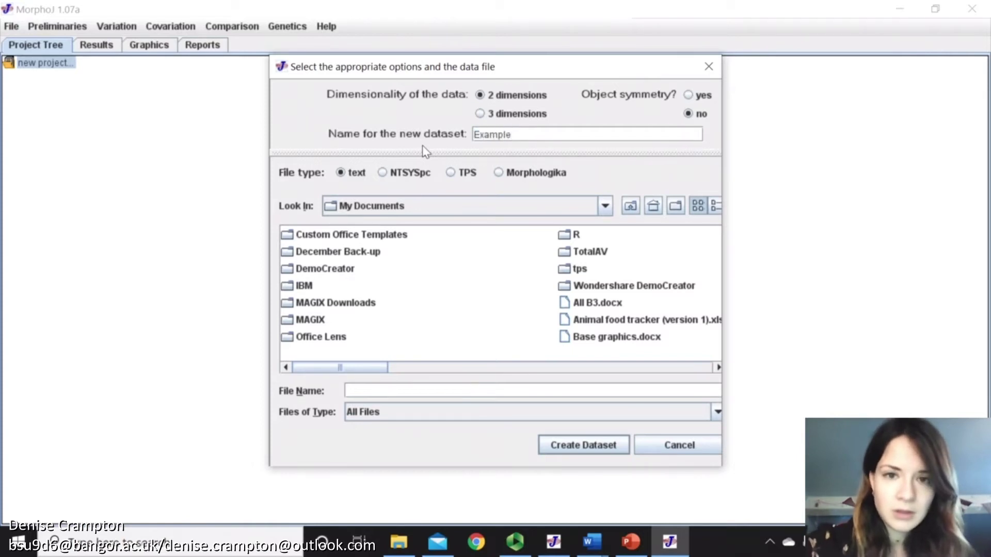
Step: Load ExampleCurve.TPS as a TPS file from the Example photographs folder and create the dataset
left_click(451, 174)
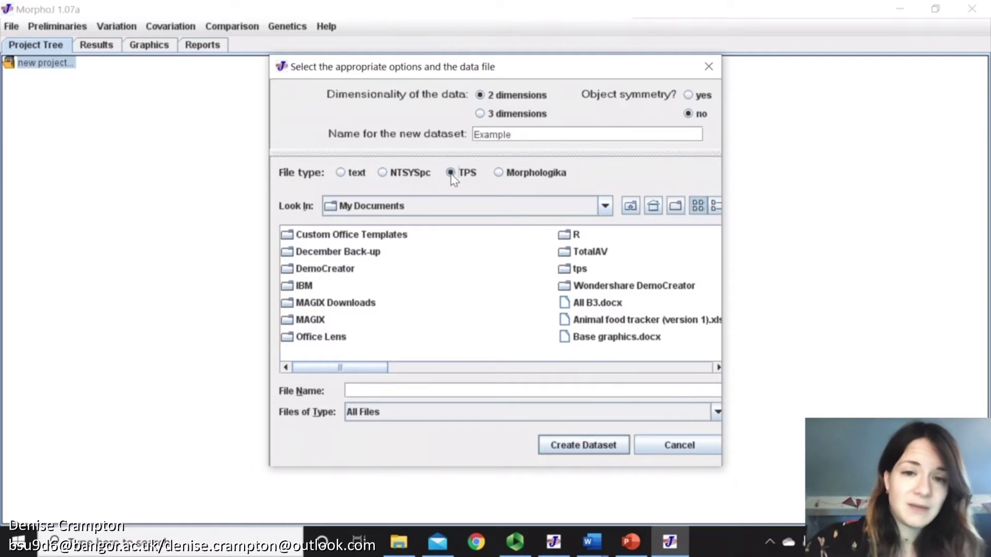
left_click(413, 205)
left_click(384, 315)
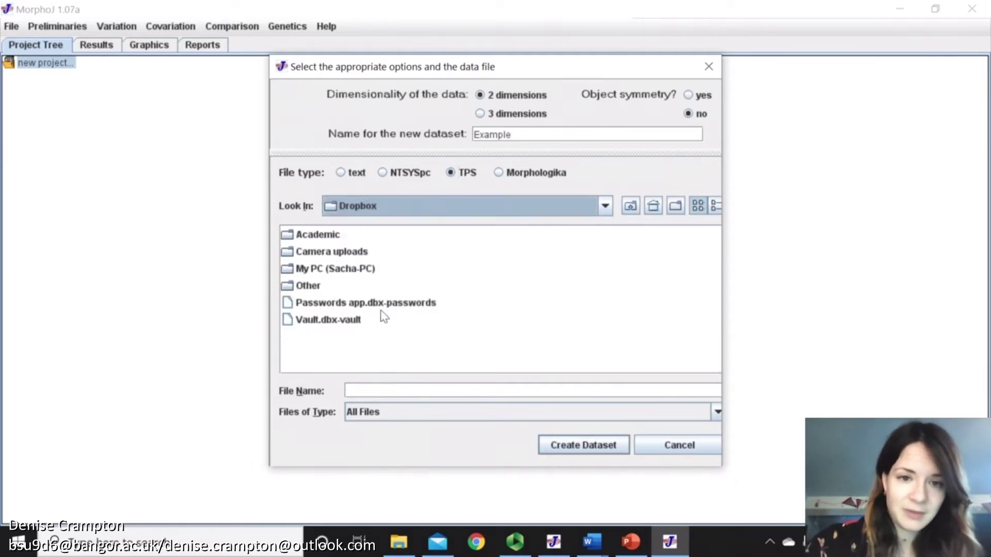
double_click(318, 236)
double_click(319, 235)
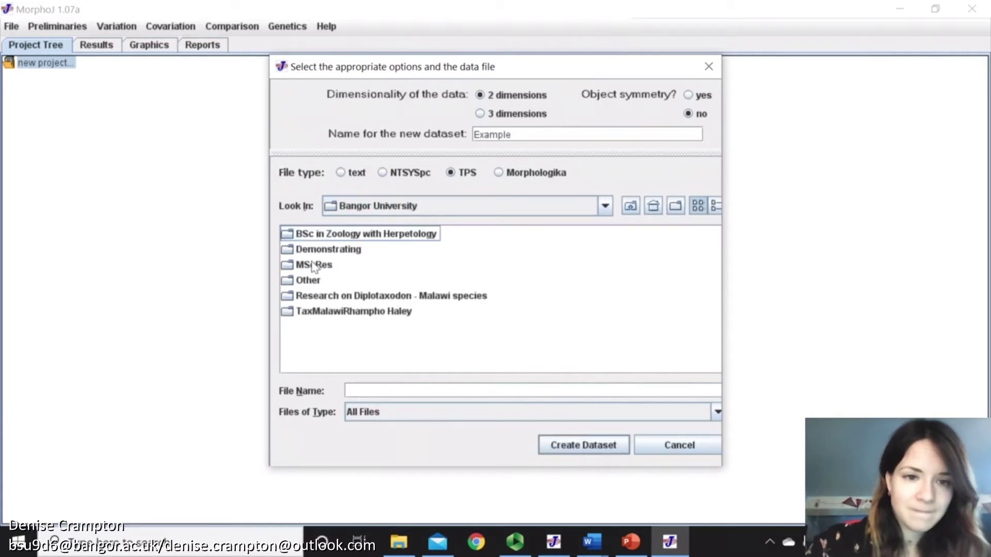
double_click(316, 250)
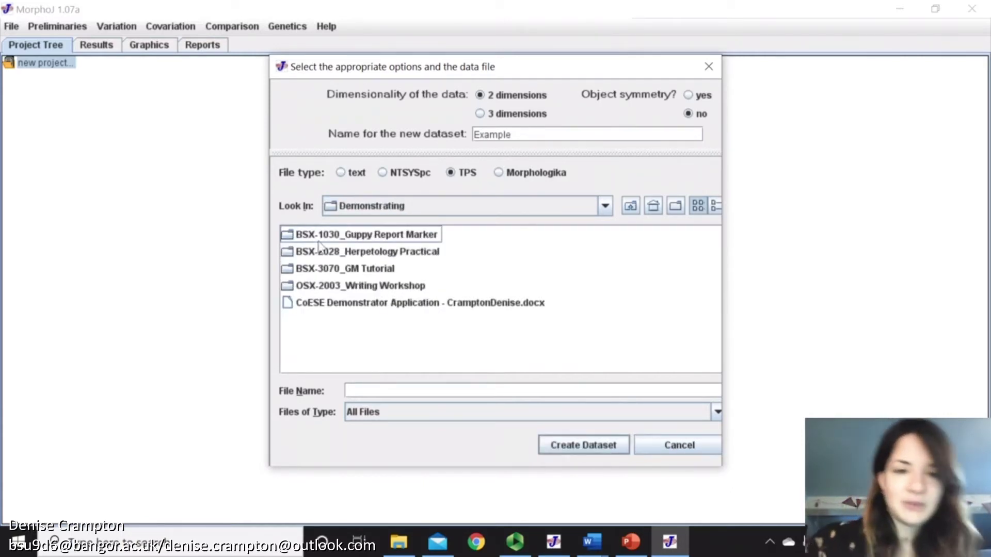
double_click(330, 269)
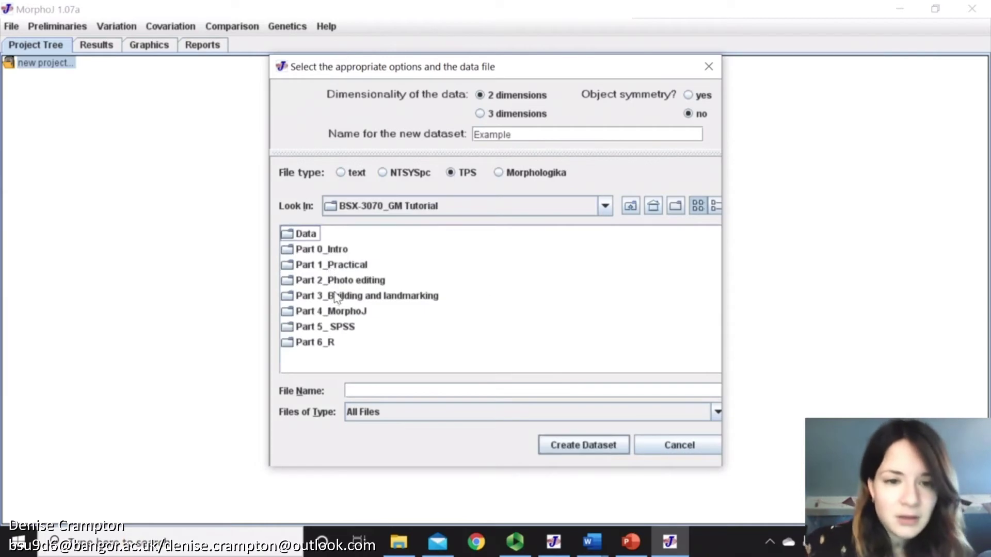
double_click(337, 297)
double_click(325, 236)
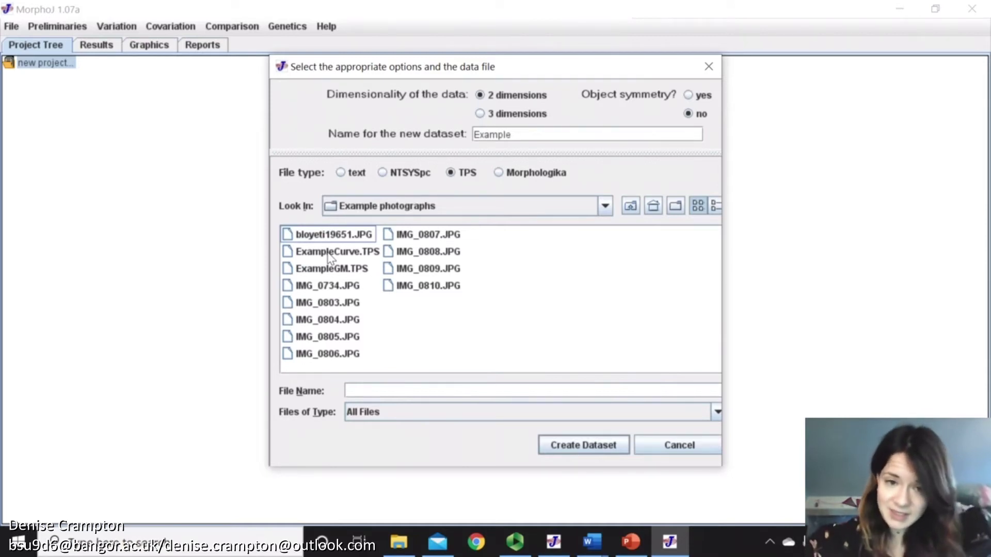
left_click(331, 253)
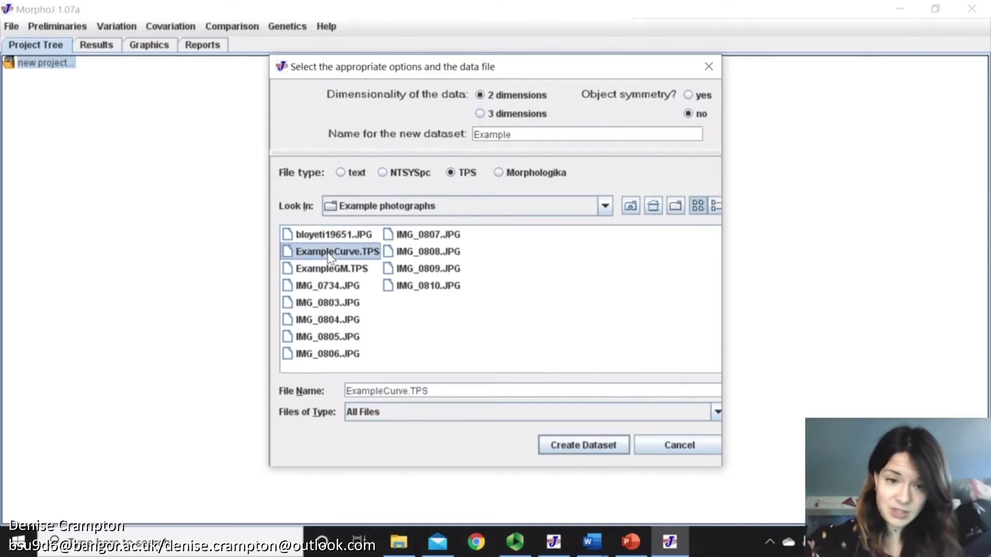
left_click(580, 447)
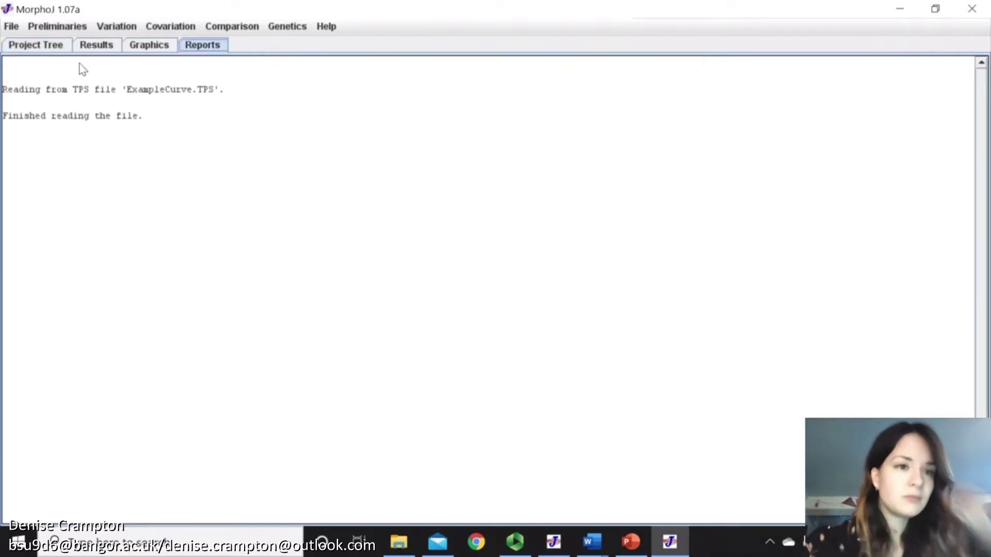
Step: Select the Example dataset and perform a new Procrustes fit aligned by principal axes
left_click(51, 45)
left_click(43, 76)
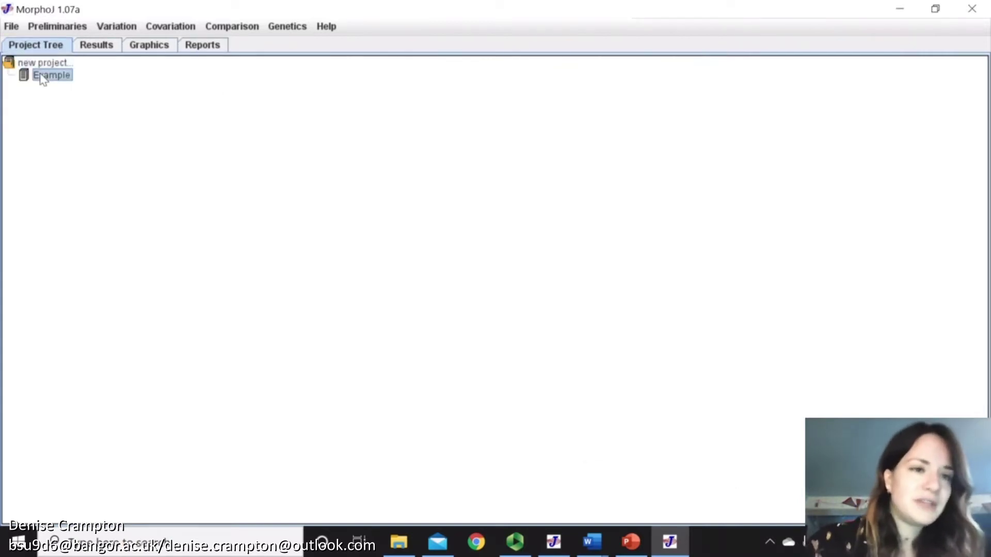
left_click(41, 27)
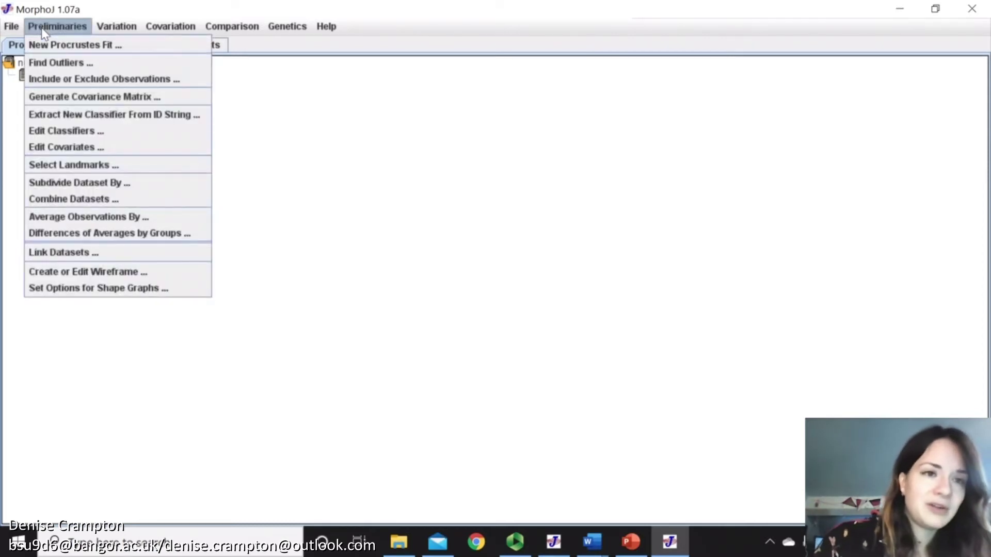
left_click(58, 52)
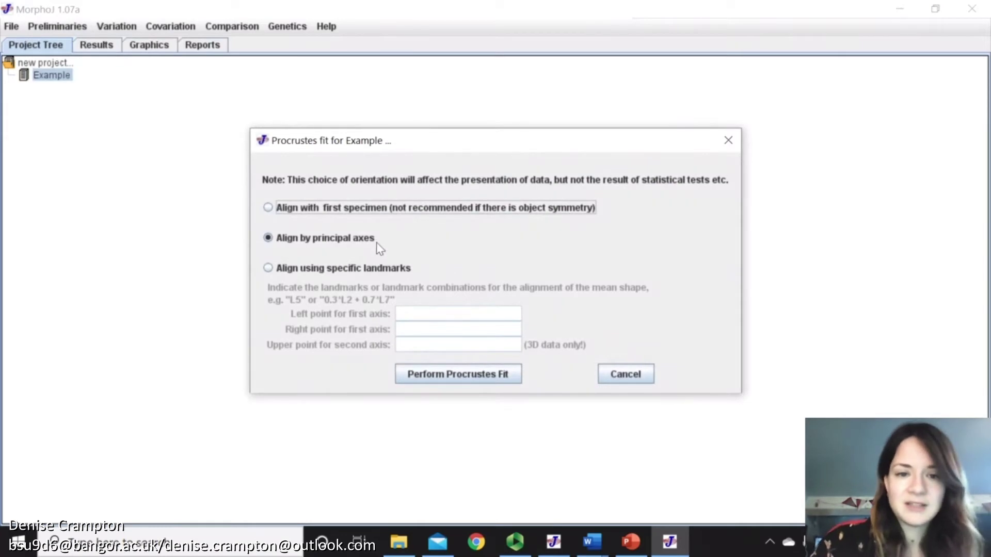
left_click(432, 375)
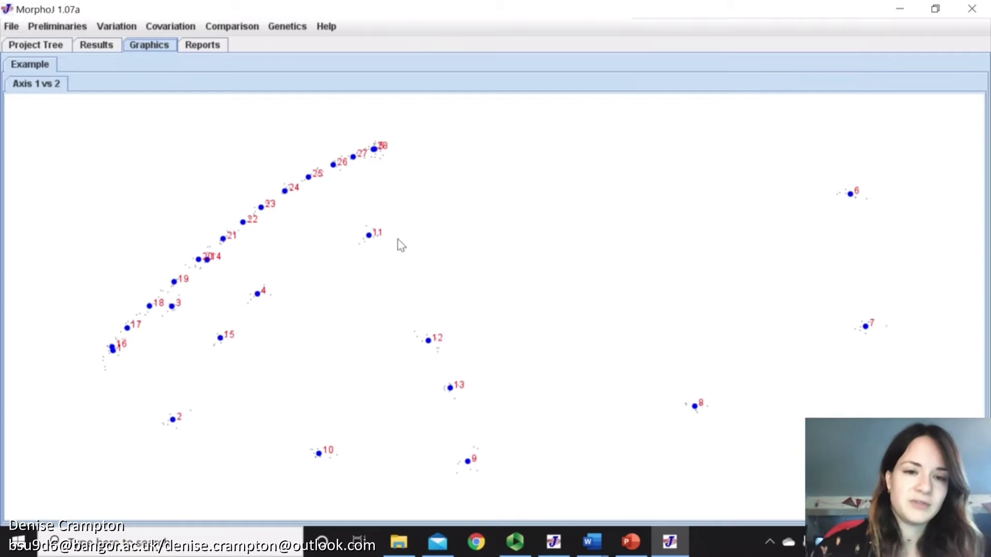
left_click(57, 29)
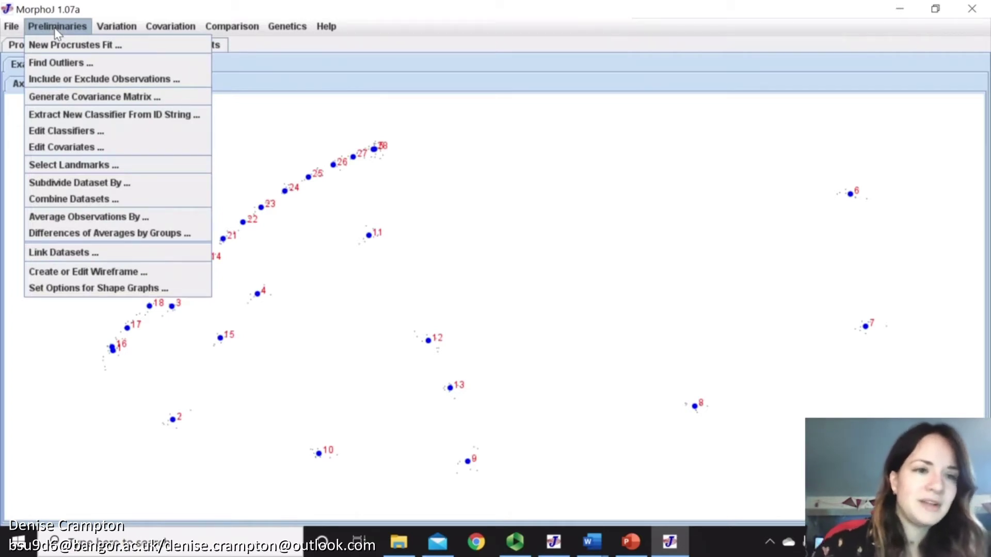
left_click(57, 63)
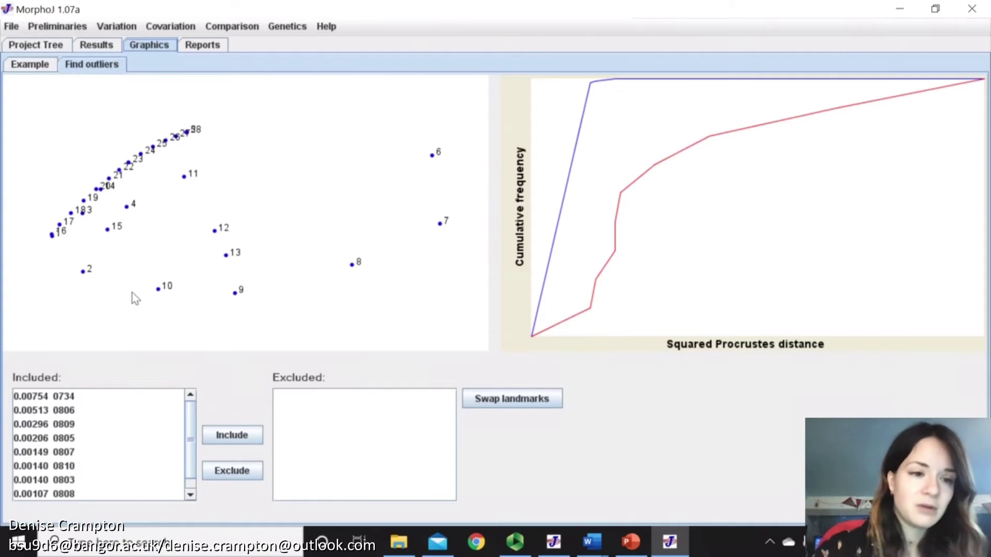
left_click(42, 398)
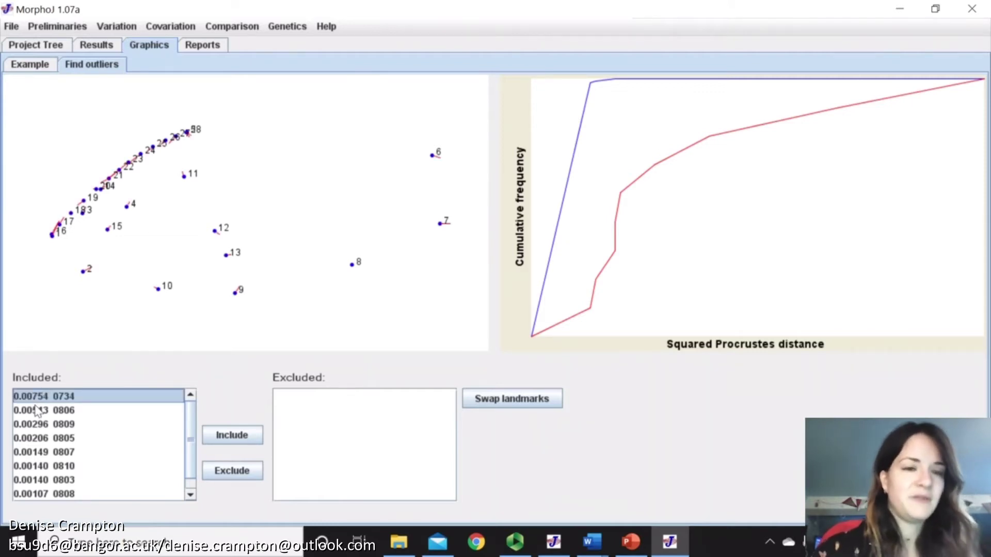
left_click(36, 412)
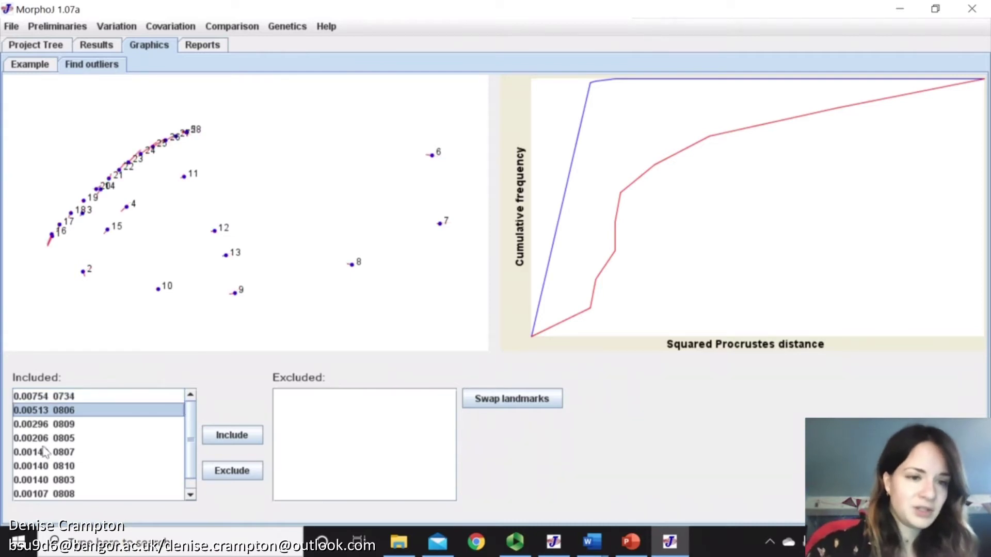
left_click(47, 452)
left_click(61, 480)
left_click(55, 424)
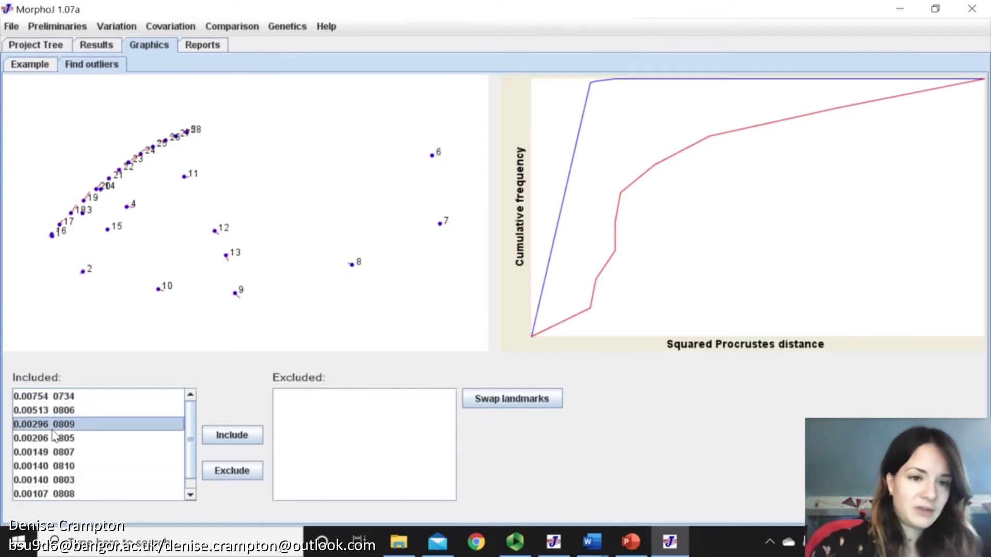
left_click(55, 399)
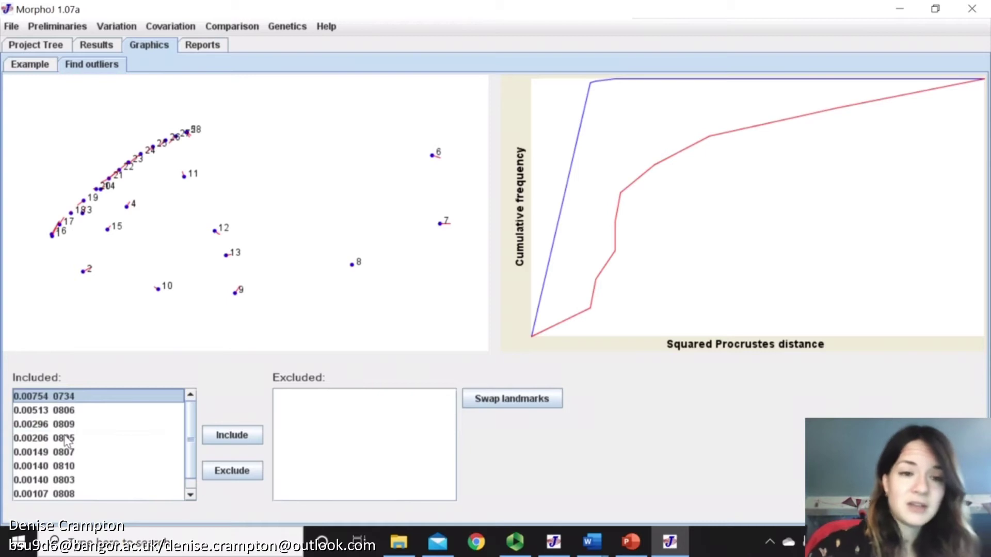
left_click(72, 479)
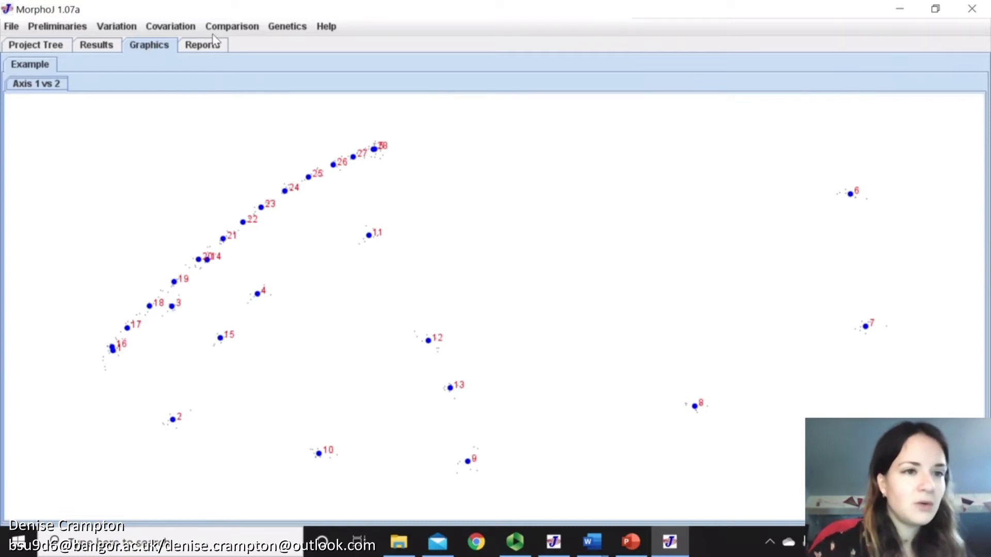
left_click(44, 28)
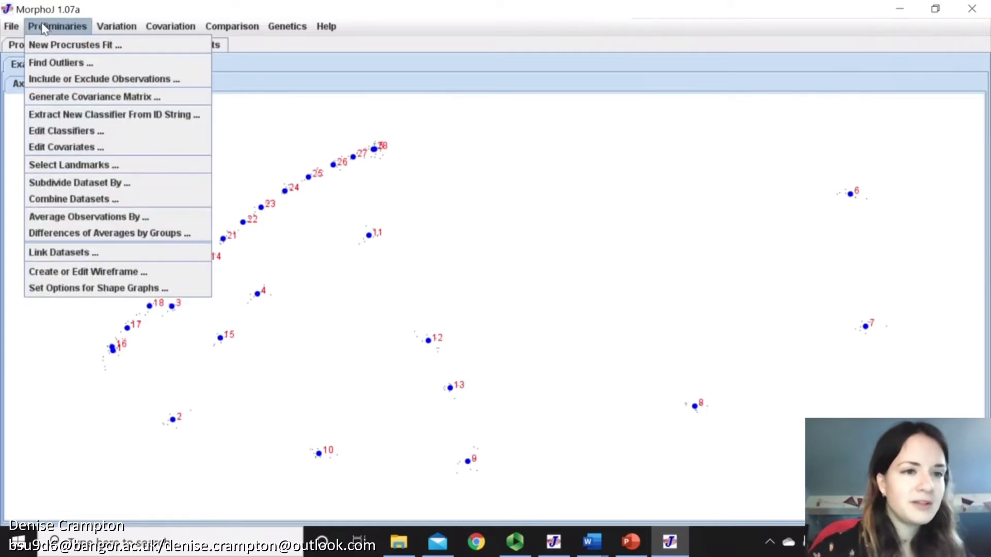
left_click(61, 79)
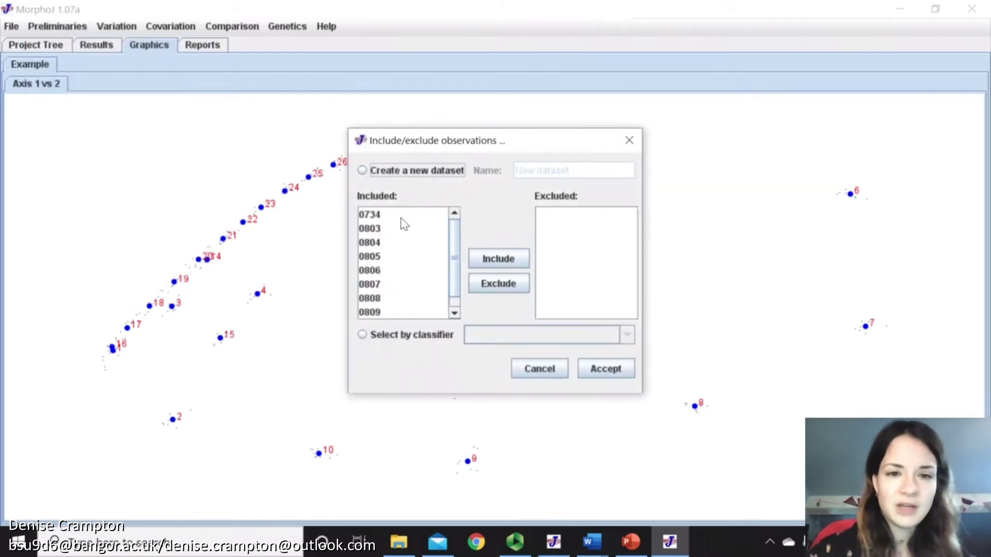
left_click(431, 276)
key("Down")
key("Down")
key("Down")
key("Down")
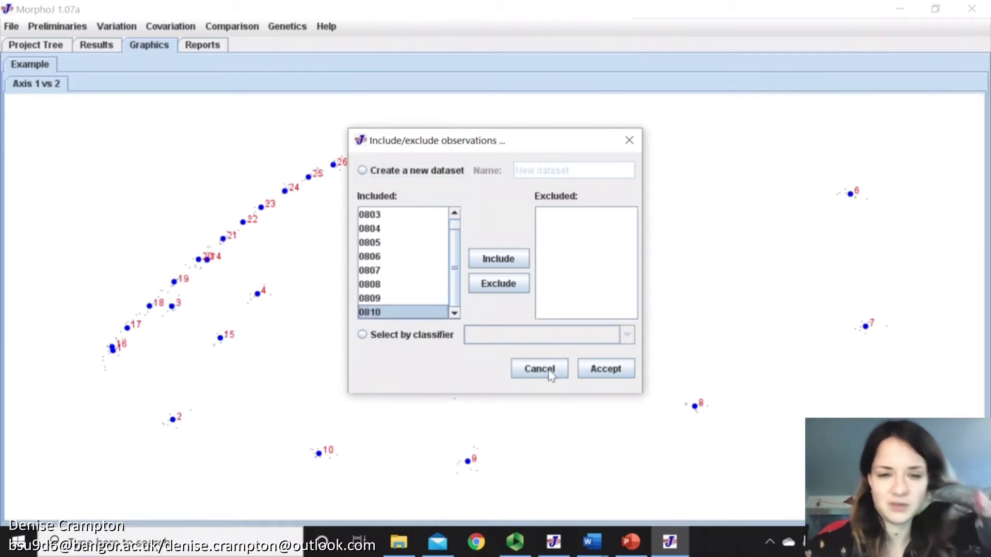
left_click(539, 369)
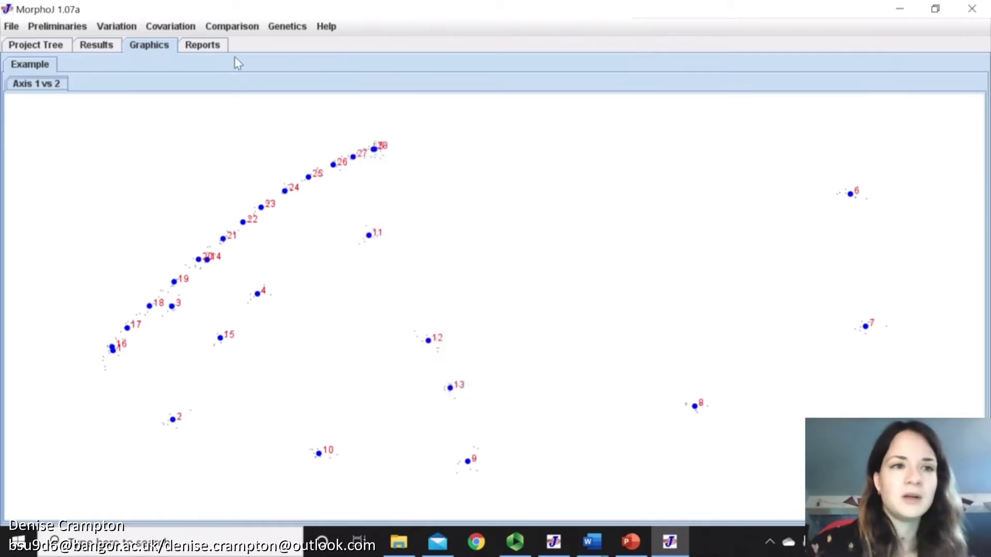
left_click(58, 27)
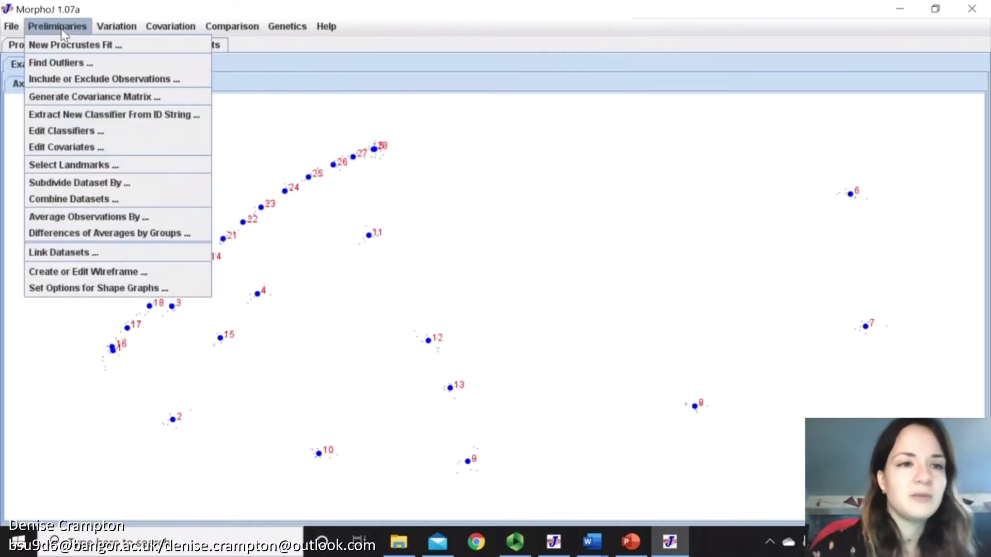
left_click(81, 98)
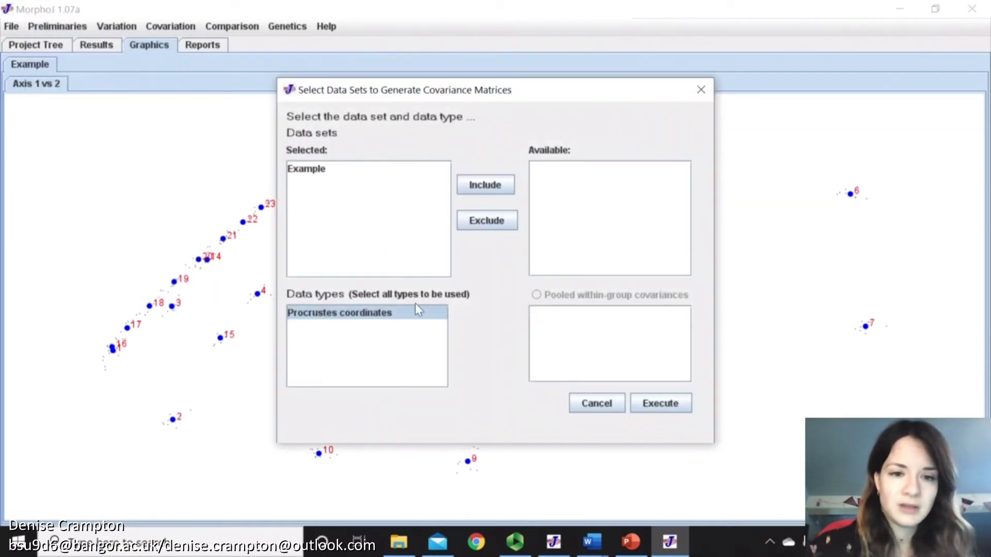
left_click(657, 404)
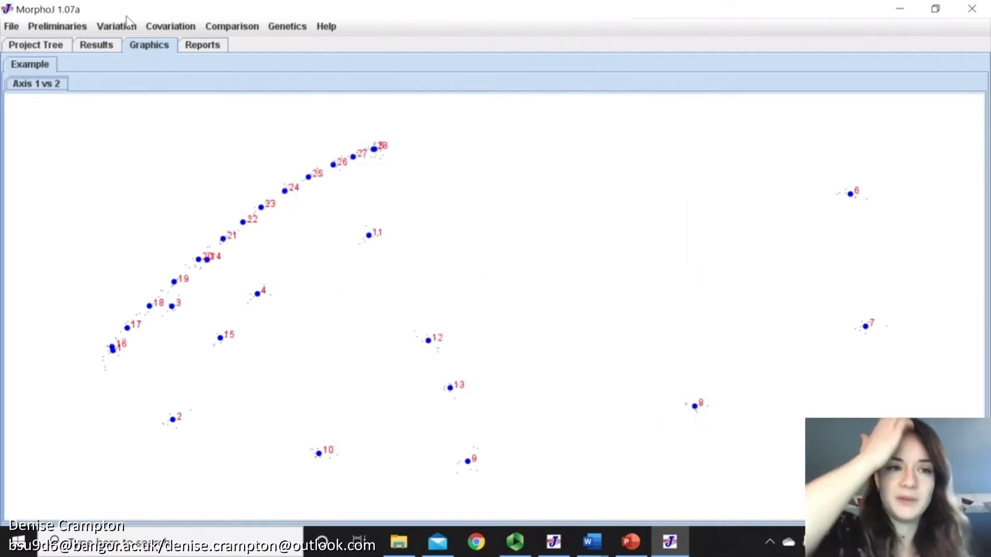
Step: Start a wireframe for Example and link landmarks 6–7, 7–8 and 8–9
left_click(61, 28)
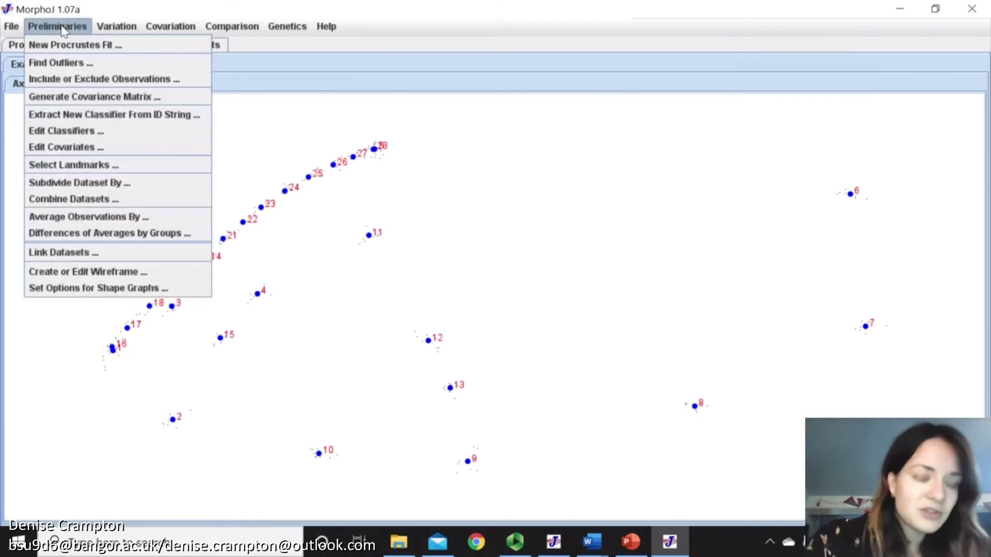
left_click(170, 273)
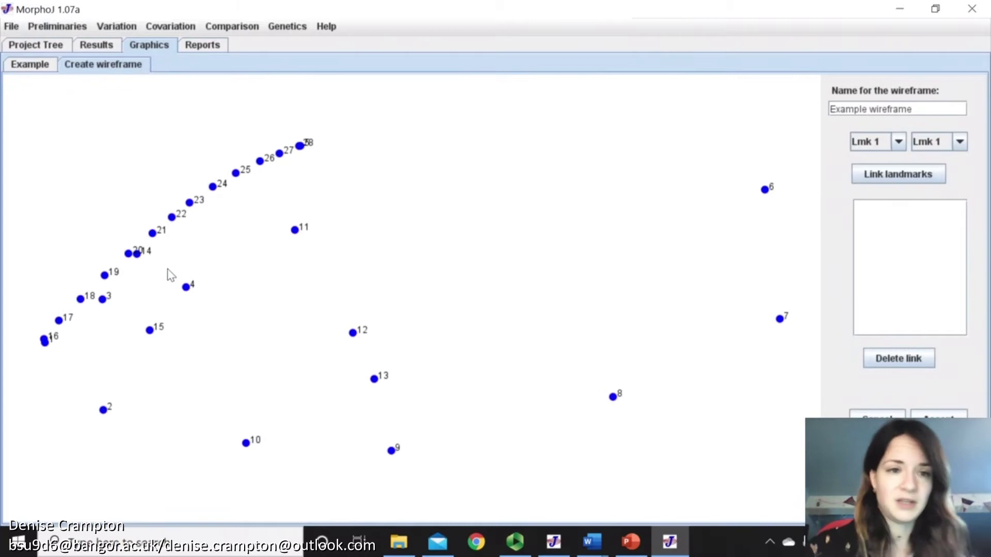
left_click(960, 143)
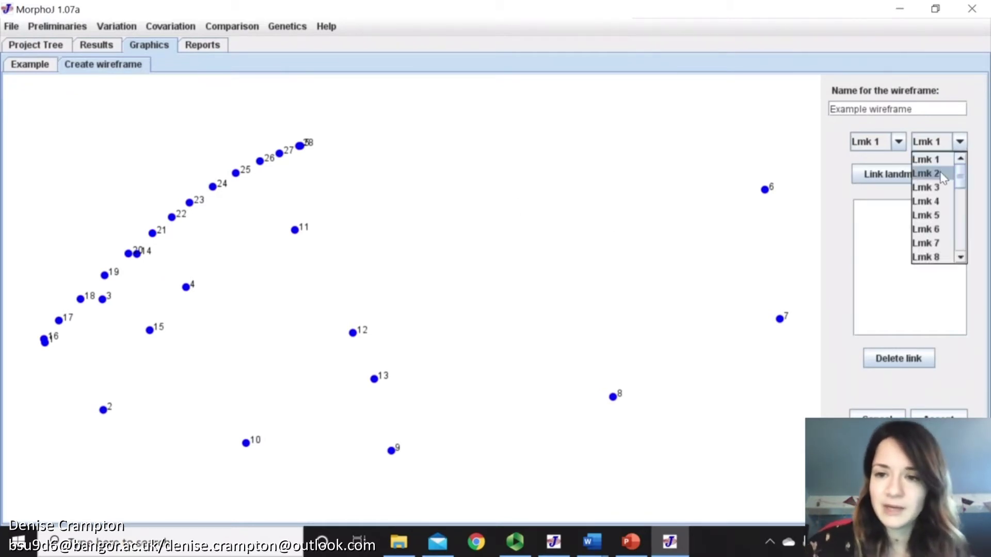
left_click(934, 229)
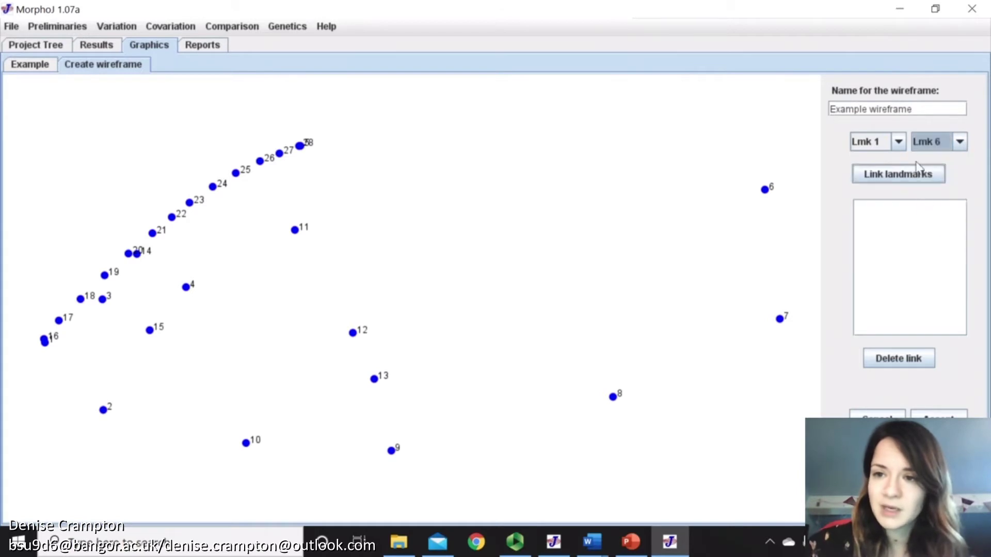
left_click(900, 145)
left_click(882, 242)
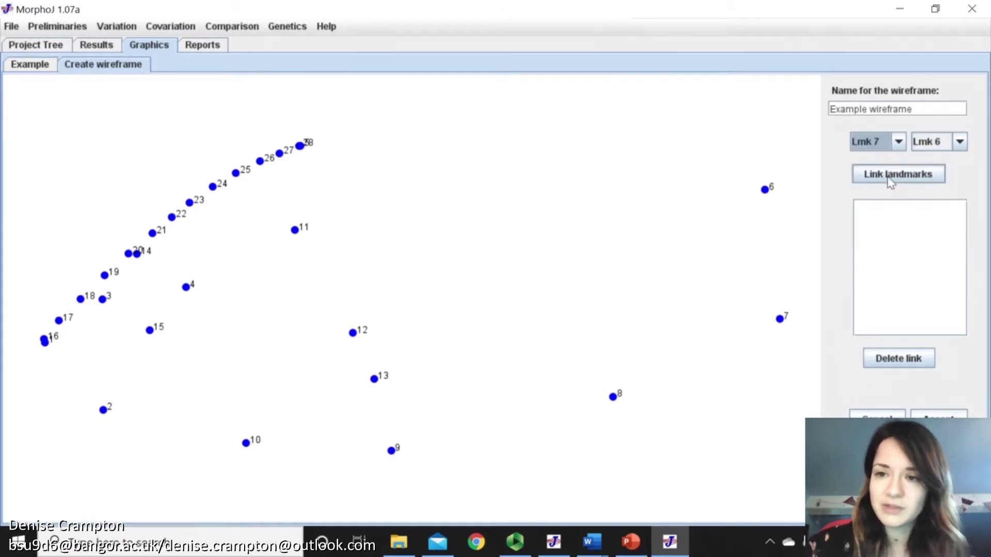
left_click(890, 182)
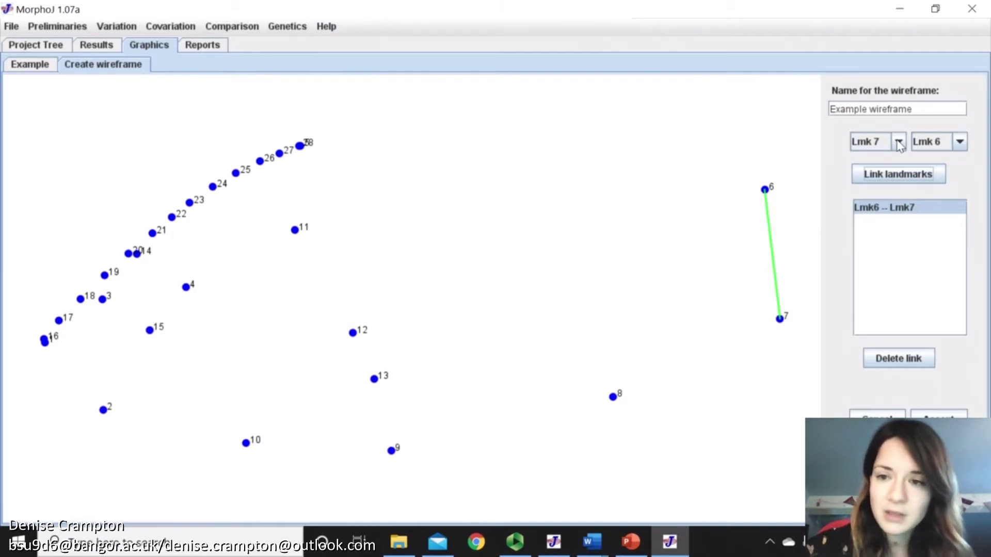
left_click(959, 141)
left_click(921, 227)
left_click(898, 173)
left_click(899, 142)
left_click(880, 228)
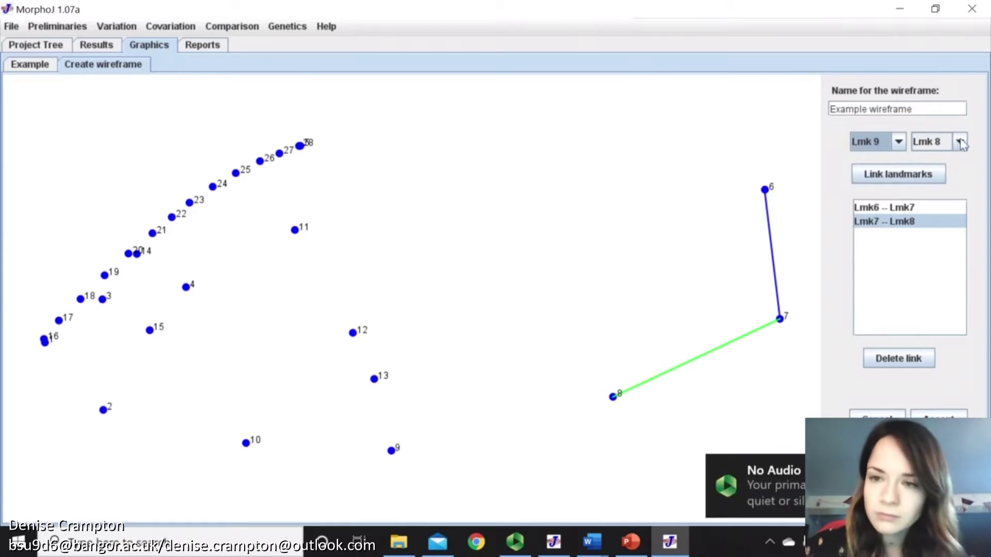
left_click(898, 174)
Step: Link landmarks 9–10, 2–10, 1–2 and 4–15
left_click(960, 142)
left_click(928, 243)
left_click(897, 174)
left_click(898, 141)
left_click(872, 156)
left_click(898, 174)
left_click(960, 141)
scroll(933, 206, "up", 3)
left_click(936, 155)
left_click(897, 173)
left_click(898, 142)
left_click(867, 198)
left_click(960, 141)
scroll(934, 206, "down", 3)
left_click(929, 225)
left_click(897, 174)
Step: Link landmarks 10–11, 12–13 and 16–17
left_click(899, 142)
left_click(872, 159)
left_click(960, 141)
left_click(929, 174)
left_click(898, 174)
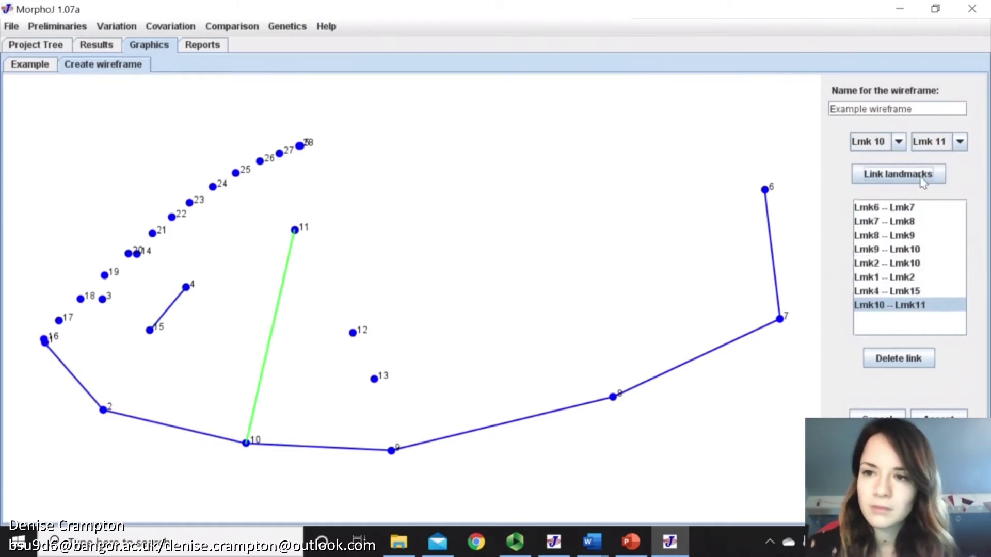
left_click(898, 141)
left_click(872, 188)
left_click(960, 141)
left_click(928, 201)
left_click(897, 174)
left_click(898, 141)
left_click(873, 243)
left_click(959, 141)
left_click(918, 215)
left_click(898, 174)
Step: Continue the curve, linking landmarks 17–18, 18–19, 19–20, 20–21 and 21–22
left_click(898, 141)
scroll(894, 216, "down", 2)
left_click(893, 217)
left_click(898, 174)
left_click(960, 141)
scroll(928, 229, "down", 1)
left_click(929, 229)
left_click(898, 174)
left_click(899, 142)
left_click(867, 257)
left_click(898, 174)
left_click(959, 141)
scroll(929, 230, "down", 1)
left_click(929, 256)
left_click(898, 174)
left_click(898, 141)
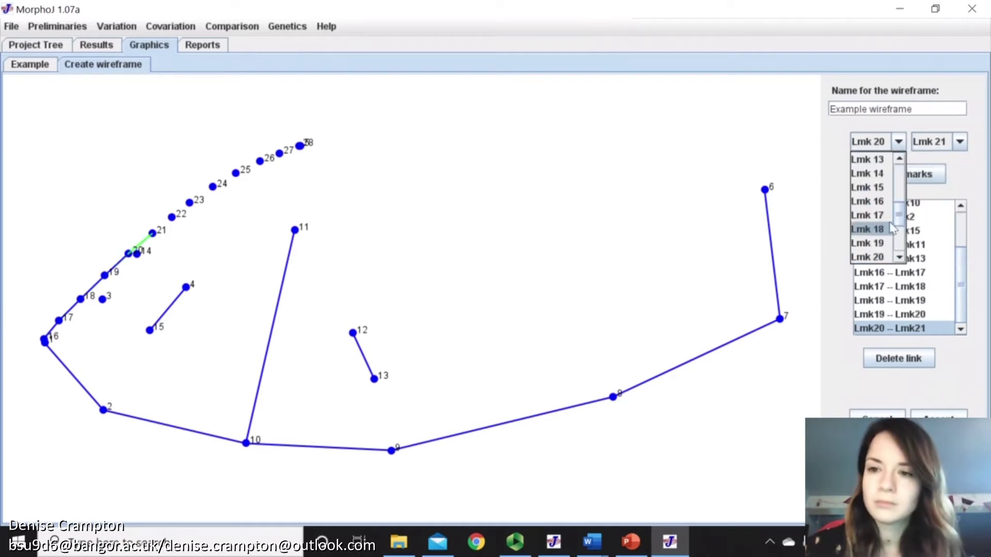
scroll(872, 228, "down", 1)
left_click(872, 256)
left_click(898, 173)
Step: Finish the curve by linking consecutive landmarks from 22–23 through 27–28
left_click(960, 141)
scroll(929, 228, "down", 1)
left_click(929, 256)
left_click(898, 174)
left_click(898, 141)
left_click(872, 257)
left_click(898, 174)
left_click(960, 141)
scroll(961, 262, "down", 1)
scroll(961, 262, "down", 1)
left_click(929, 256)
left_click(898, 174)
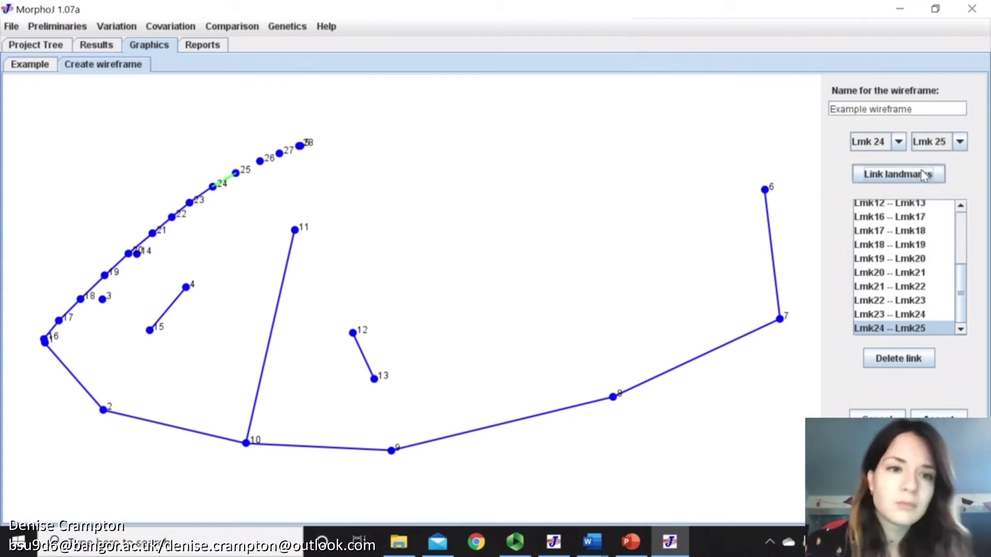
left_click(898, 141)
scroll(873, 228, "down", 1)
left_click(872, 257)
left_click(906, 178)
left_click(960, 141)
scroll(928, 228, "down", 1)
left_click(928, 242)
left_click(898, 174)
left_click(898, 141)
scroll(872, 229, "down", 1)
left_click(872, 257)
left_click(898, 174)
Step: Link landmark 6 to landmark 28, then landmarks 5 and 6
left_click(959, 142)
left_click(960, 160)
left_click(960, 160)
left_click(898, 141)
scroll(872, 206, "up", 3)
left_click(872, 160)
left_click(960, 142)
left_click(960, 157)
scroll(960, 160, "up", 5)
left_click(928, 215)
left_click(898, 174)
Step: Link landmarks 3–15, 3–14 and 4–14 to complete the outline
left_click(898, 141)
scroll(877, 206, "up", 1)
left_click(878, 160)
left_click(960, 141)
left_click(929, 229)
left_click(898, 174)
left_click(960, 141)
left_click(934, 192)
left_click(912, 175)
left_click(898, 141)
left_click(877, 157)
left_click(898, 174)
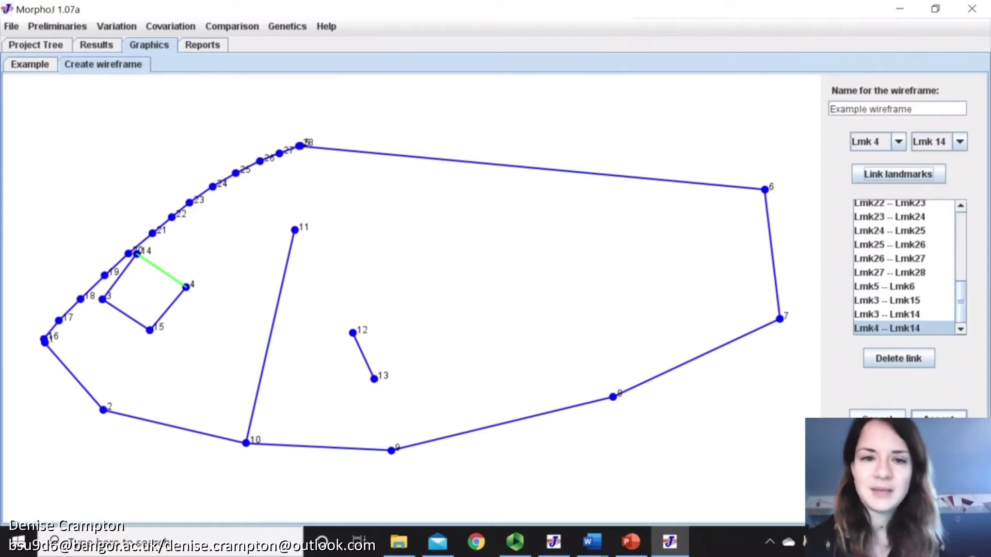
Step: Accept the finished wireframe and open the classifier editor for the Example dataset
left_click(938, 416)
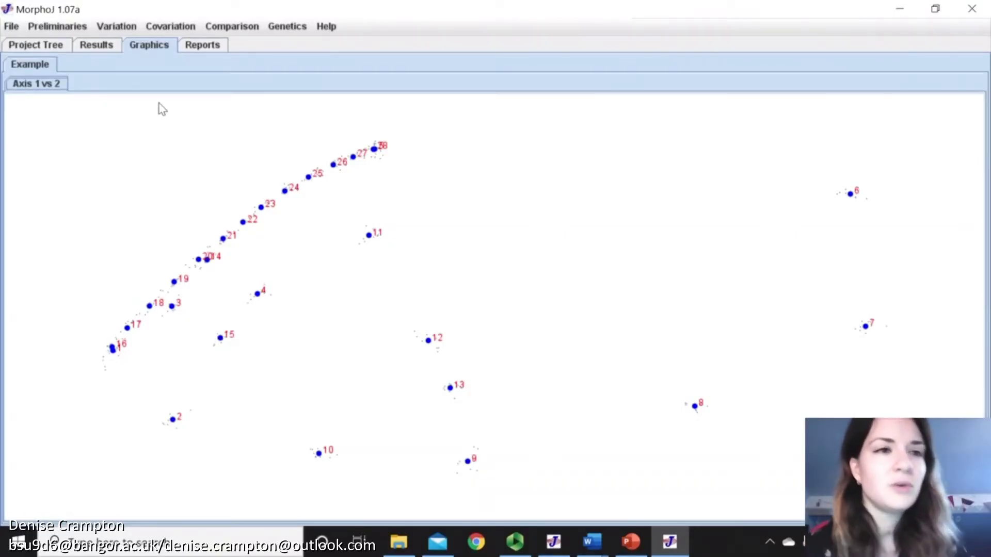
left_click(51, 28)
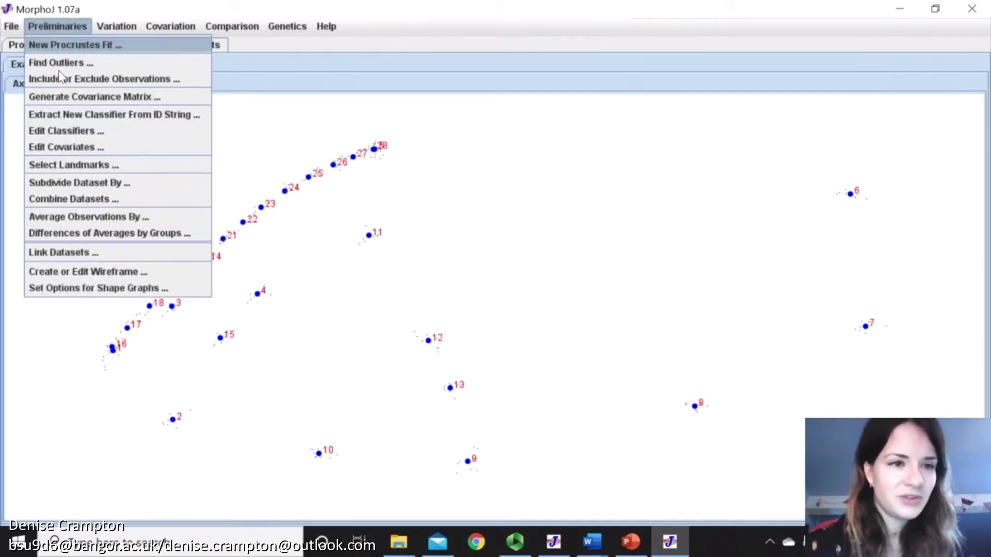
left_click(111, 135)
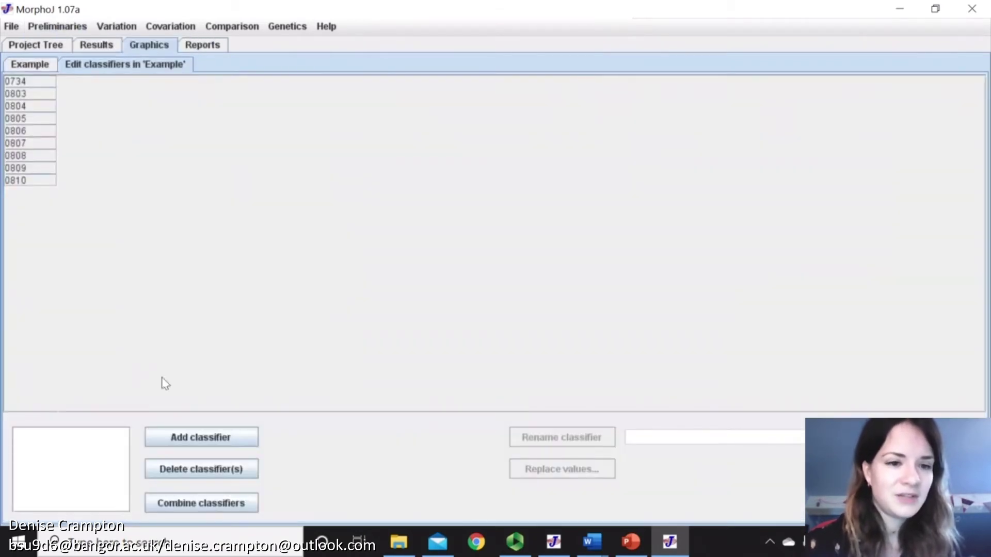
Step: Add three new classifiers named Species, Sex and Location
left_click(229, 439)
type("Species")
key("Return")
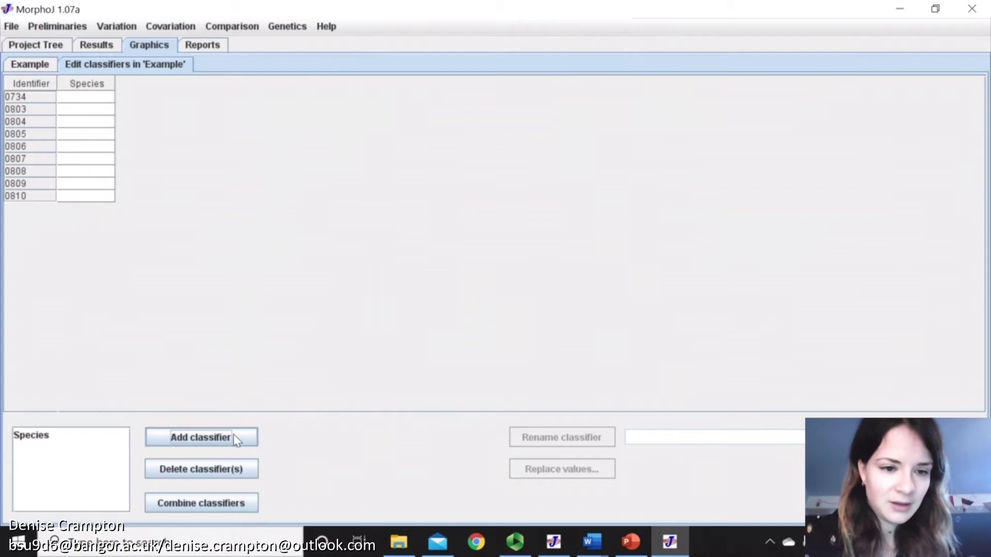
left_click(233, 435)
type("Sex")
key("Return")
left_click(225, 442)
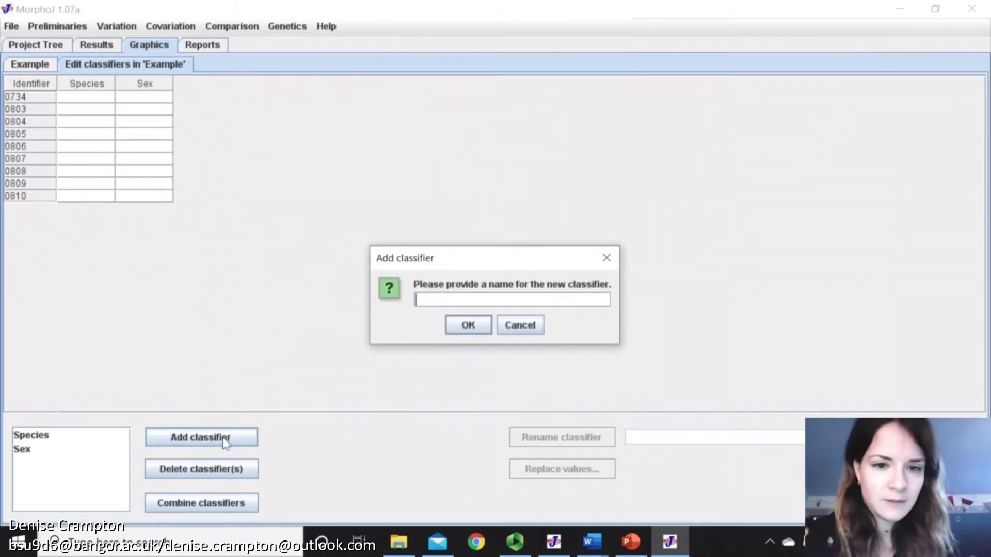
type("Location")
key("Return")
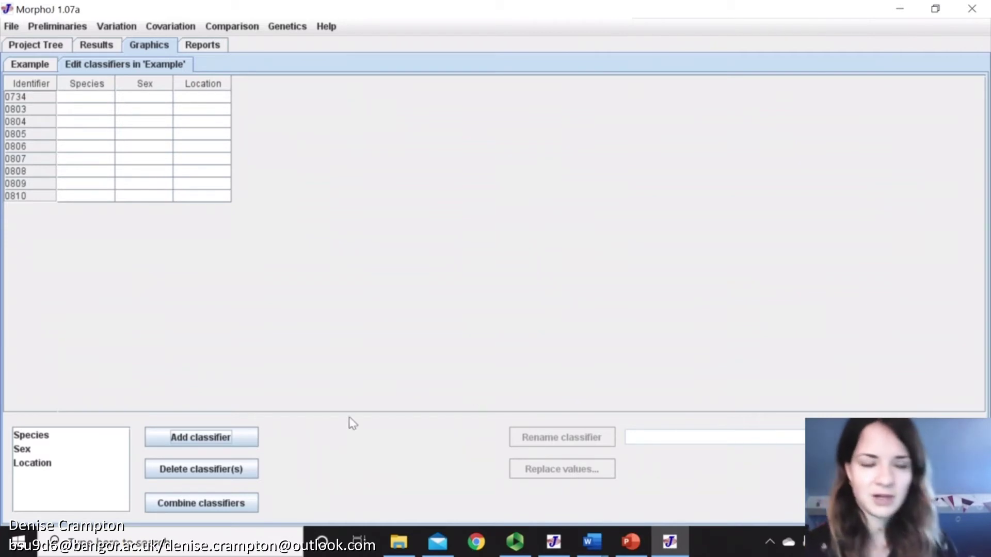
Step: In File Explorer, go to BSX-3070_GM Tutorial > Part 4_MorphoJ and open the Classifers workbook
left_click(399, 542)
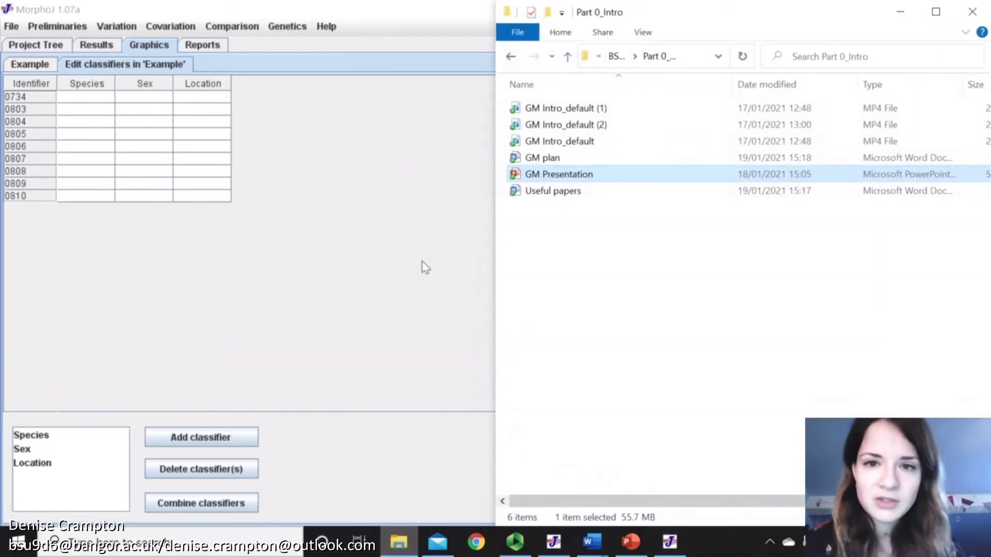
left_click(616, 57)
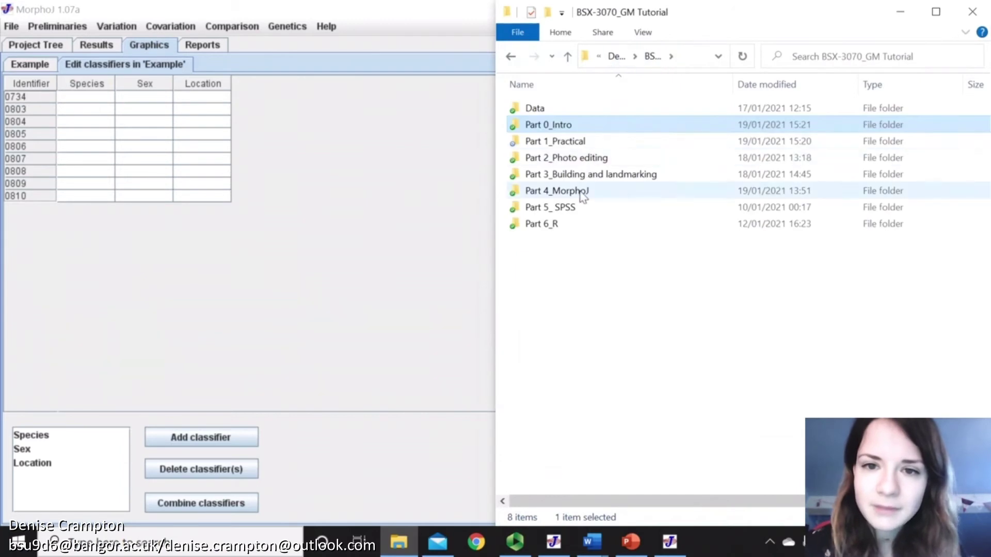
left_click(578, 195)
double_click(578, 195)
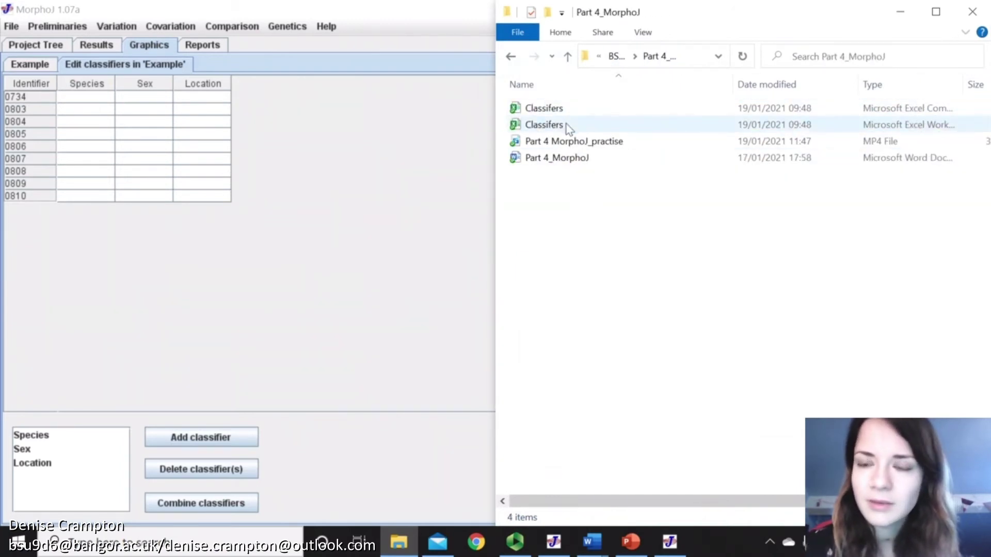
double_click(570, 126)
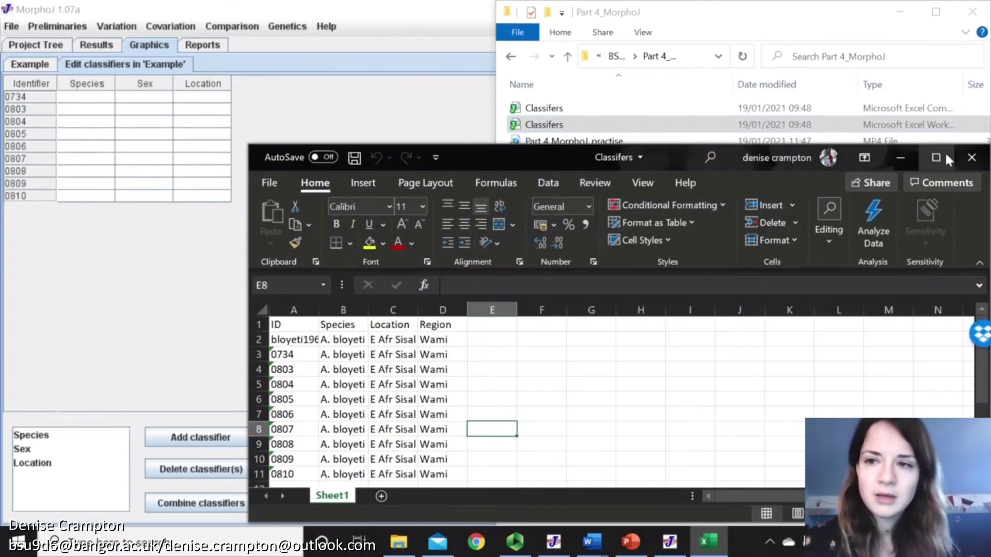
Step: Maximise Excel and inspect the ID, Species, Location and Region columns
left_click(946, 157)
left_click(86, 207)
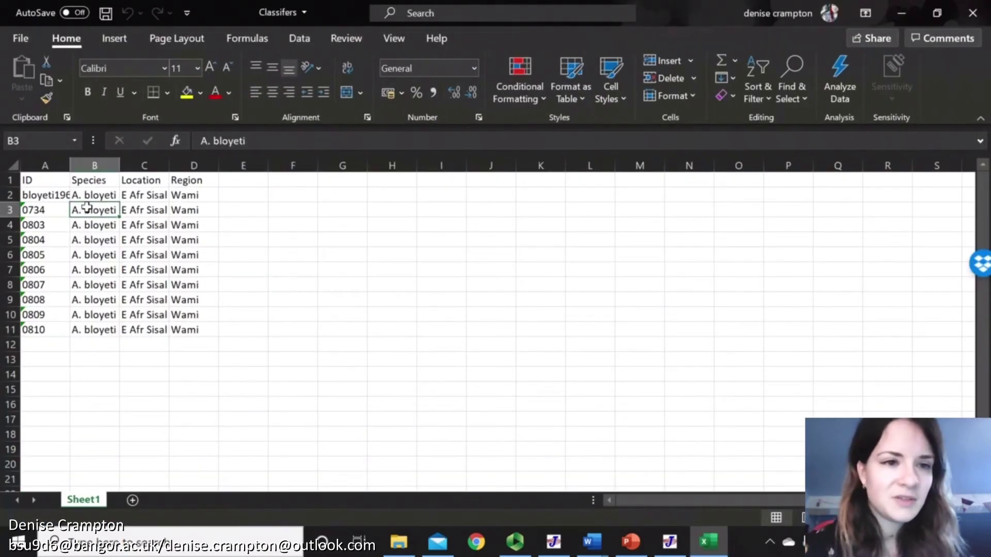
left_click(160, 223)
left_click(187, 224)
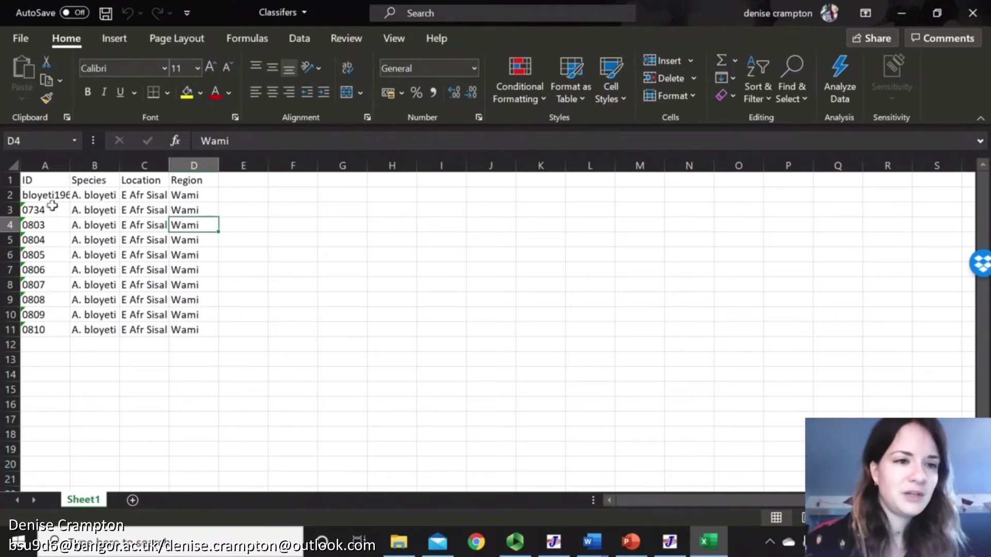
left_click_drag(47, 199, 36, 330)
left_click(89, 378)
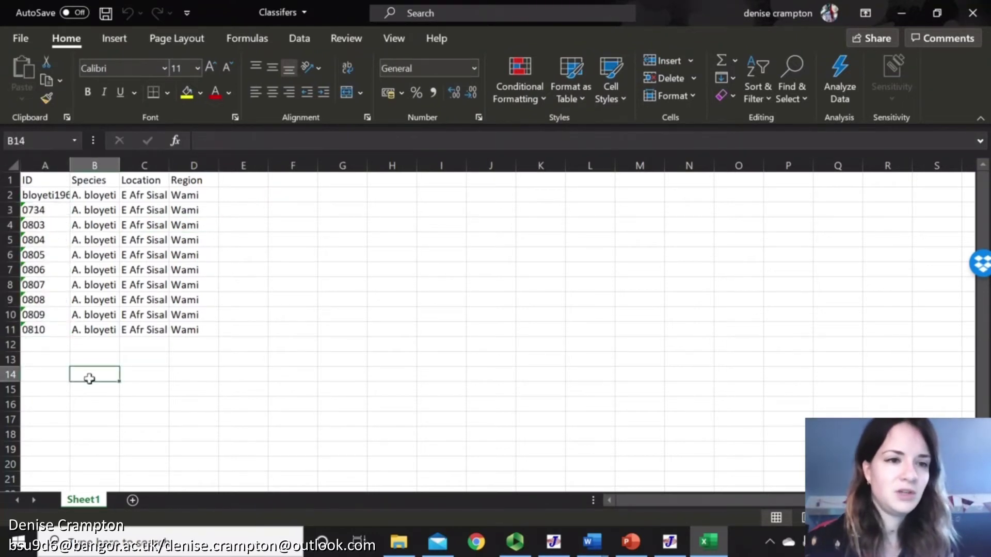
Step: Review the file-type options on the workbook's Save As page, then close the list
left_click(21, 44)
left_click(48, 253)
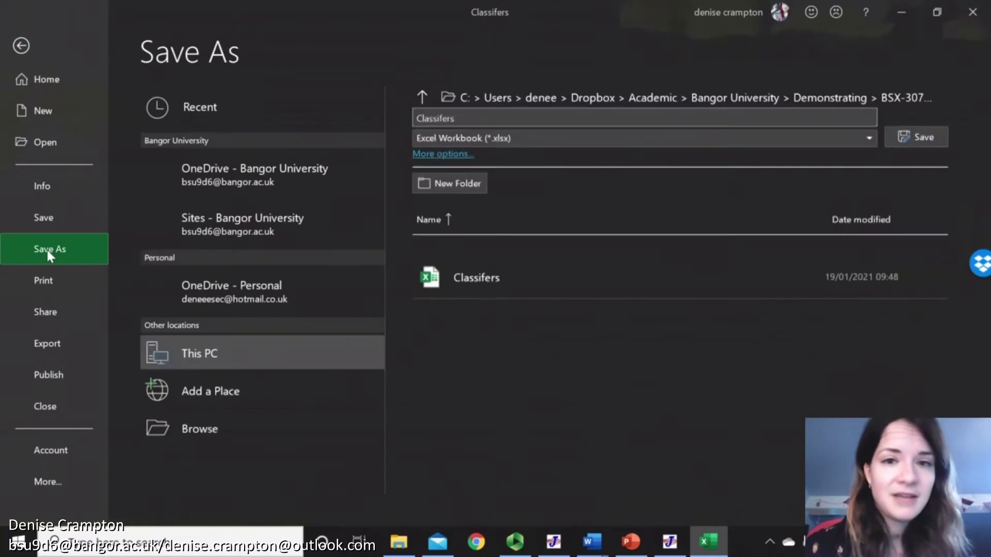
left_click(868, 139)
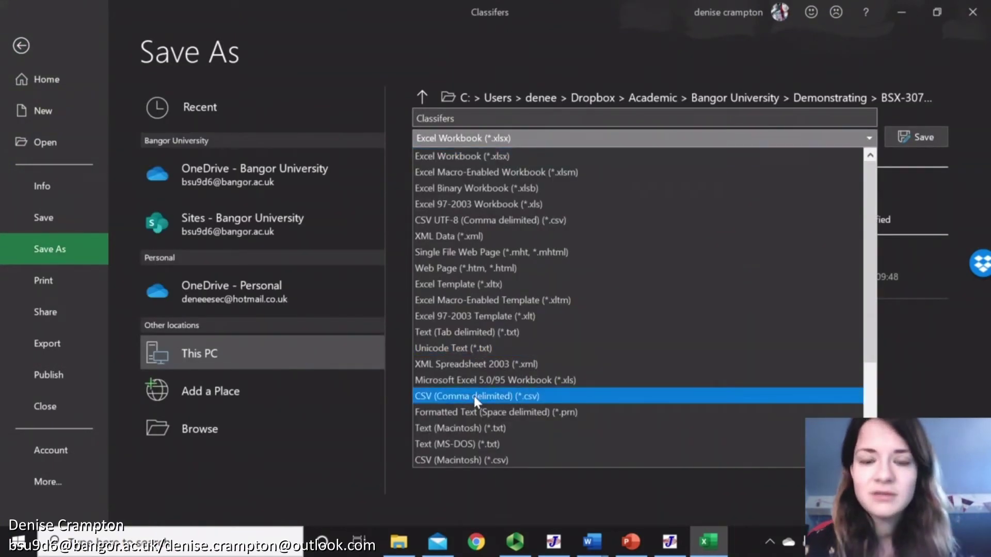
left_click(900, 14)
Step: Minimise Excel, return to MorphoJ and start importing classifier variables from a file
left_click(900, 13)
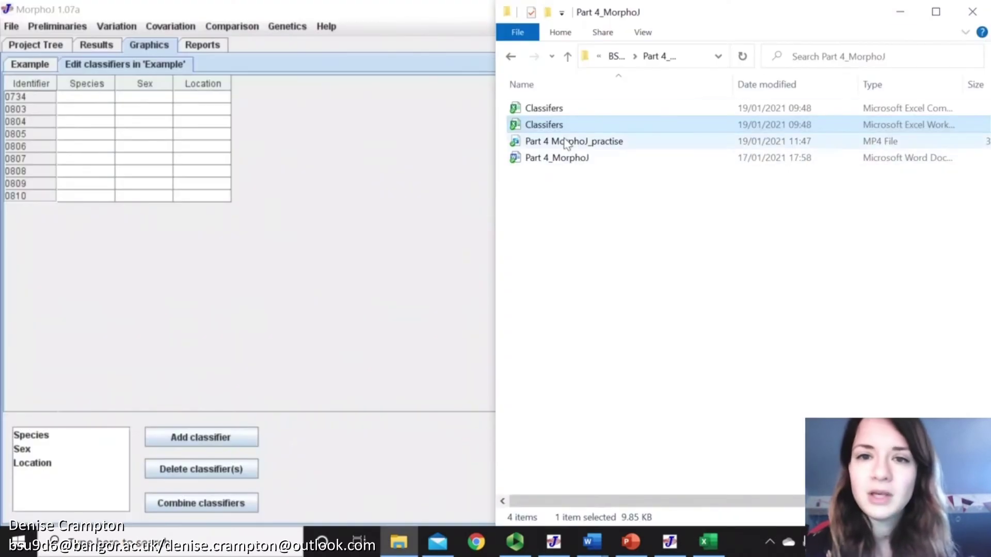
left_click(148, 55)
left_click(11, 26)
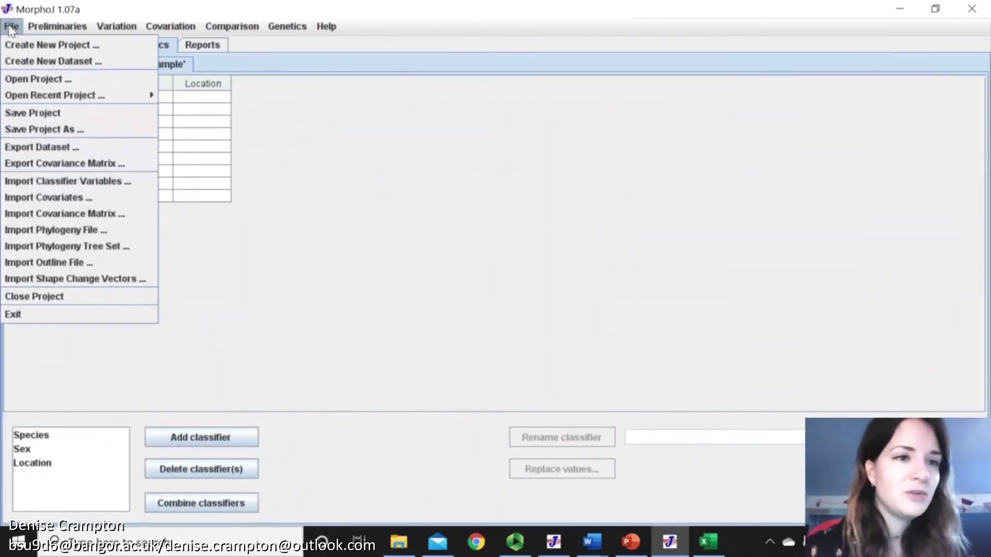
left_click(70, 181)
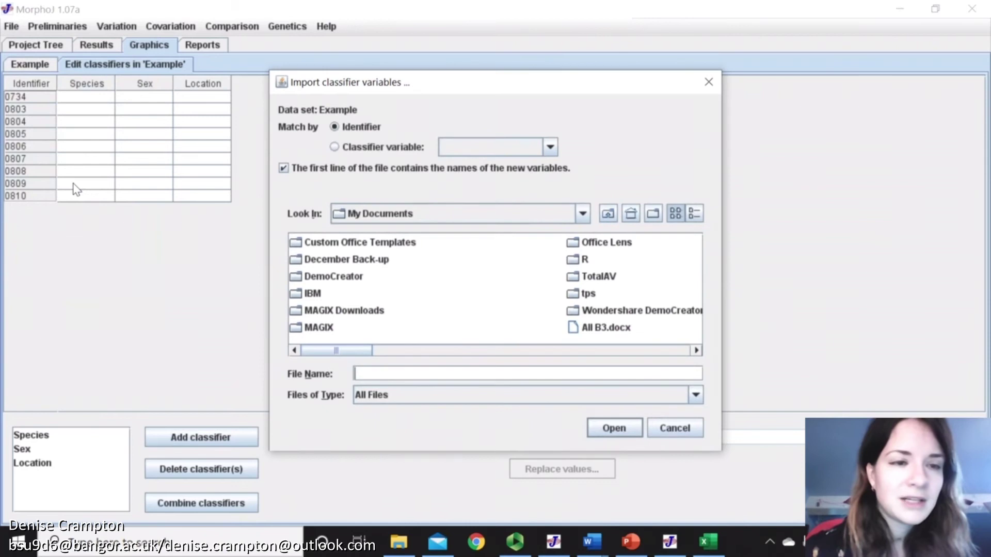
Step: Browse Dropbox > Academic > Bangor University > Demonstrating > BSX-3070_GM Tutorial > Part 4_MorphoJ and import Classifiers.csv
left_click(401, 213)
left_click(383, 317)
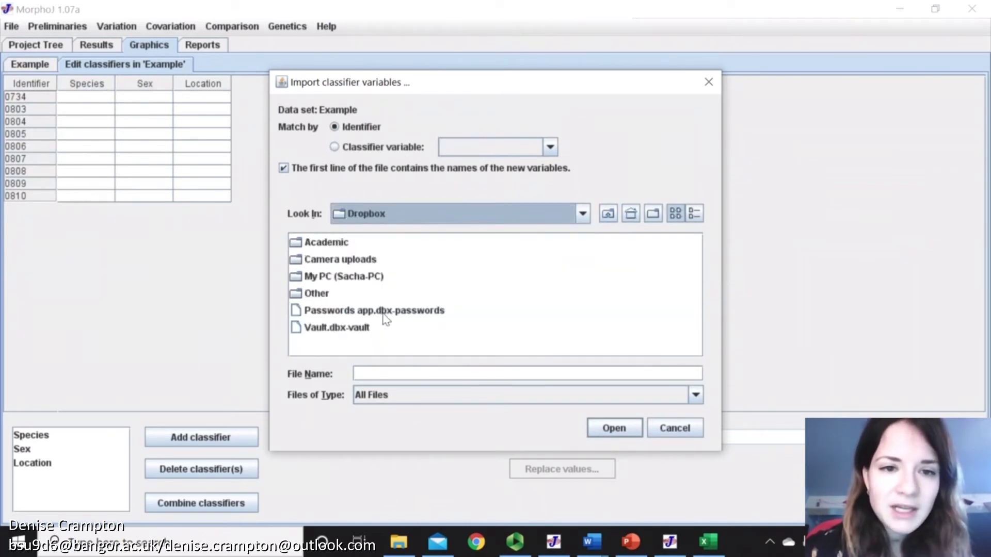
left_click(330, 247)
double_click(331, 247)
double_click(329, 243)
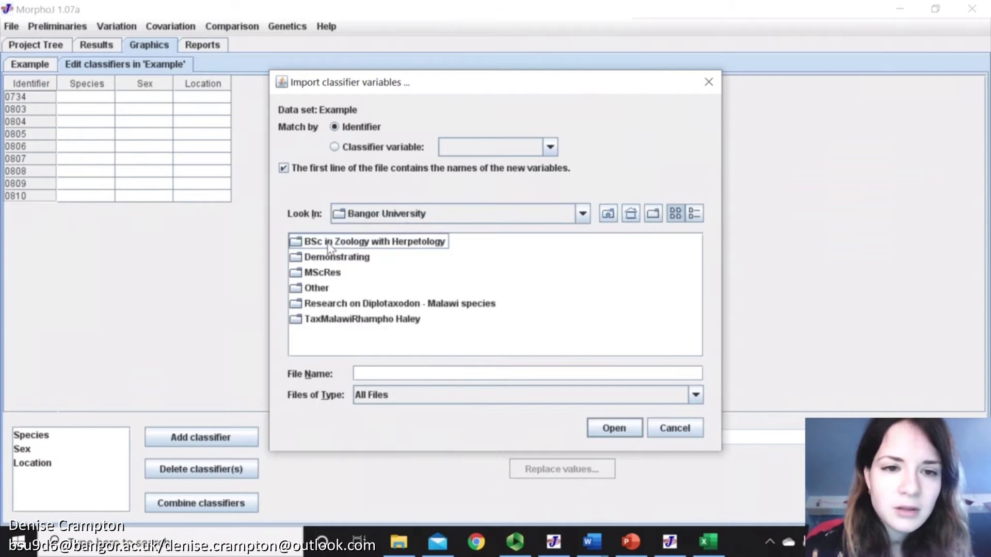
double_click(324, 258)
double_click(346, 275)
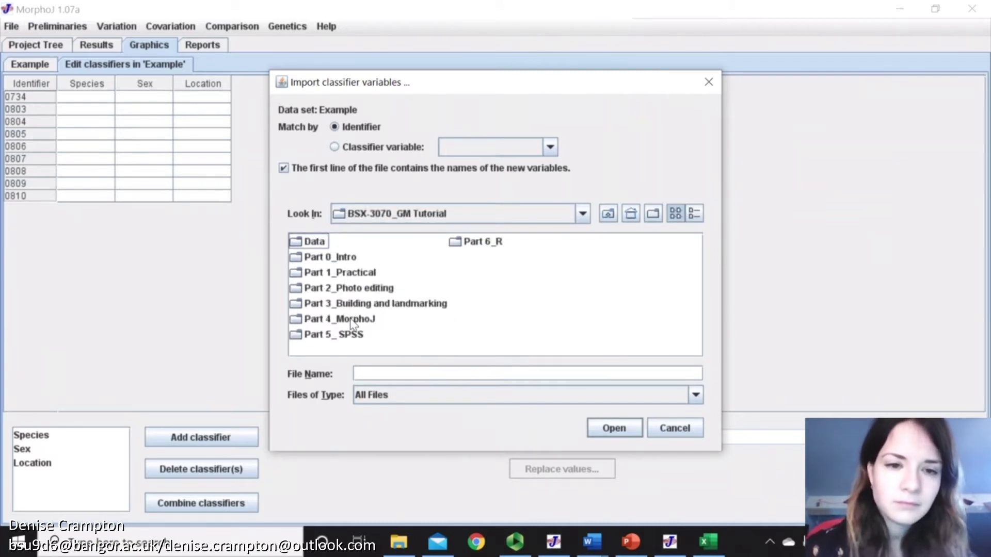
double_click(351, 320)
left_click(335, 247)
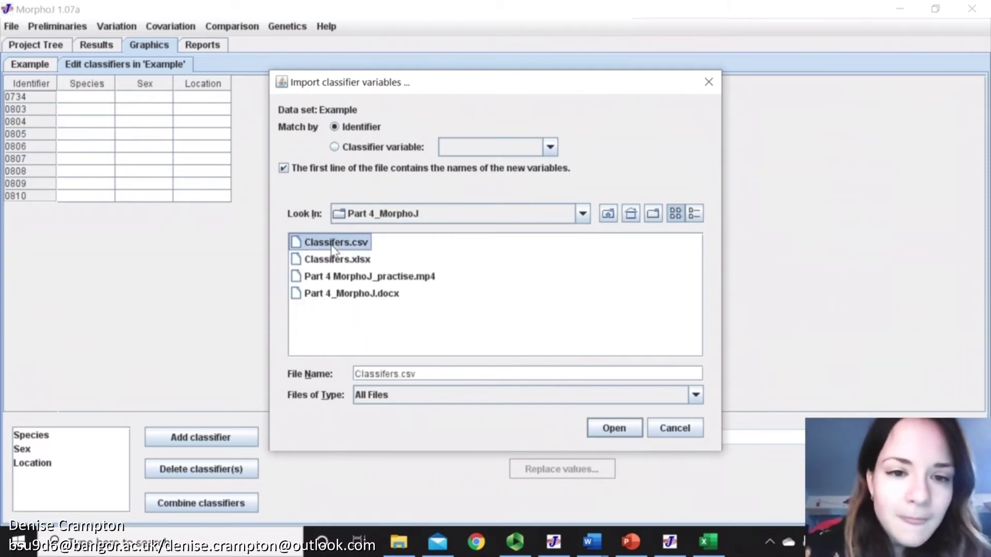
left_click(628, 428)
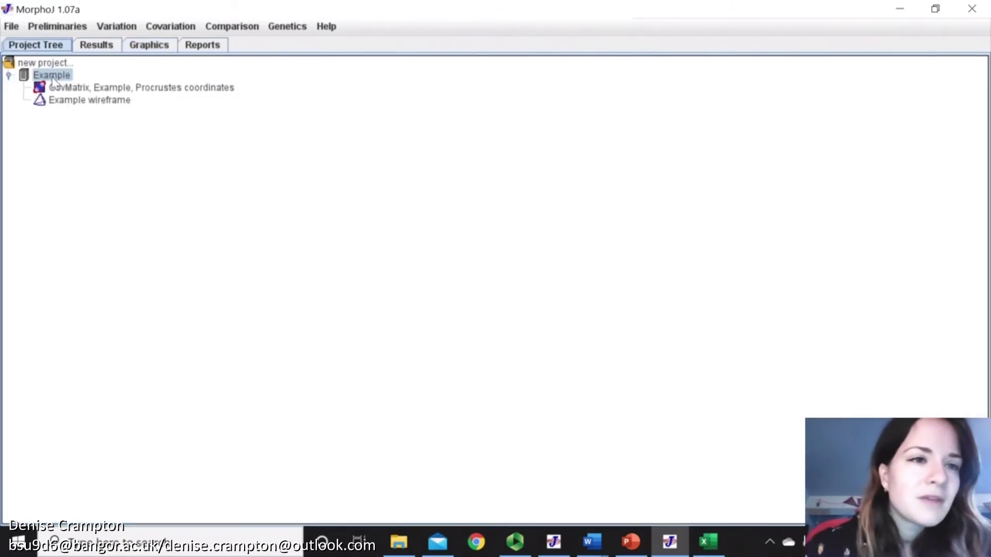
Step: Check the imported Species, Location and Region values, then select the Procrustes covariance matrix for variation analysis
left_click(42, 28)
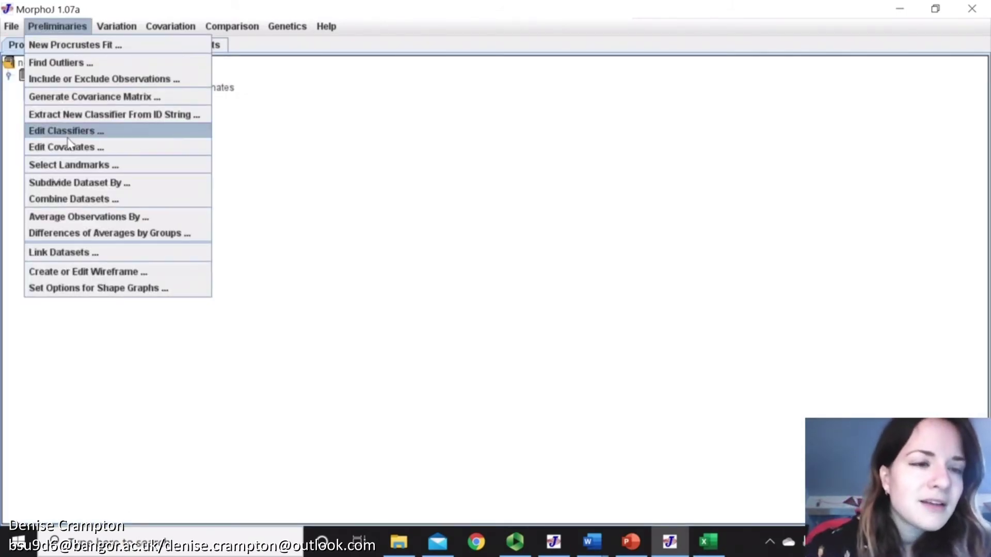
left_click(87, 133)
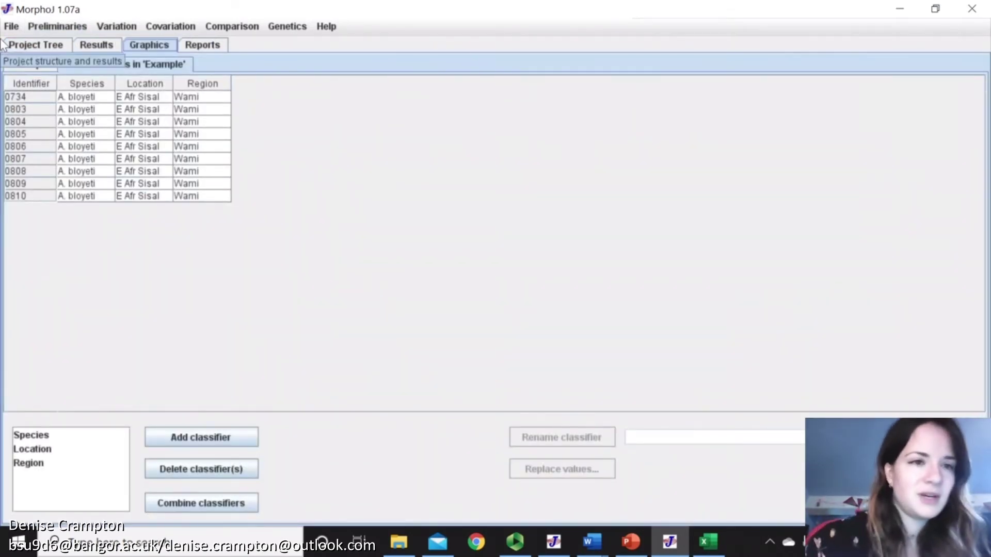
left_click(34, 45)
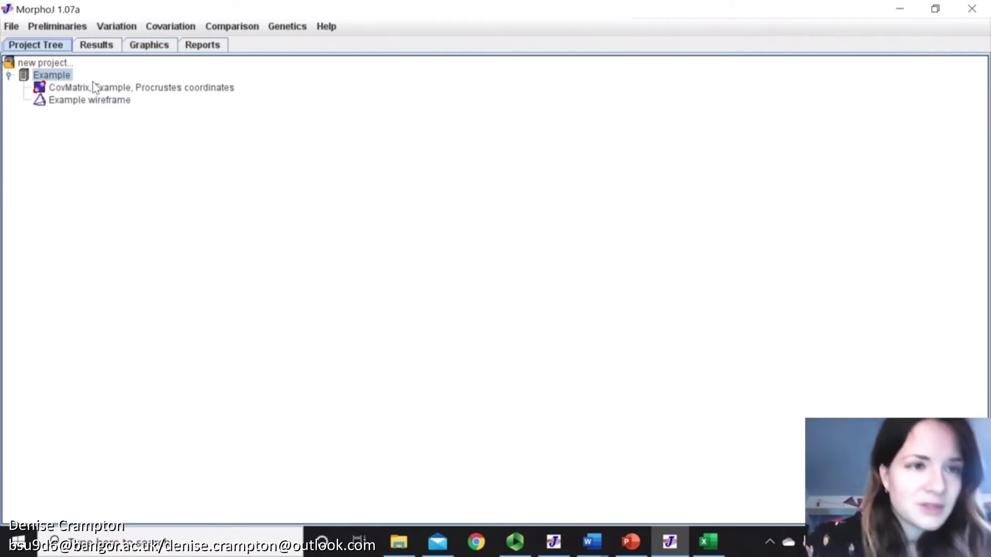
left_click(123, 88)
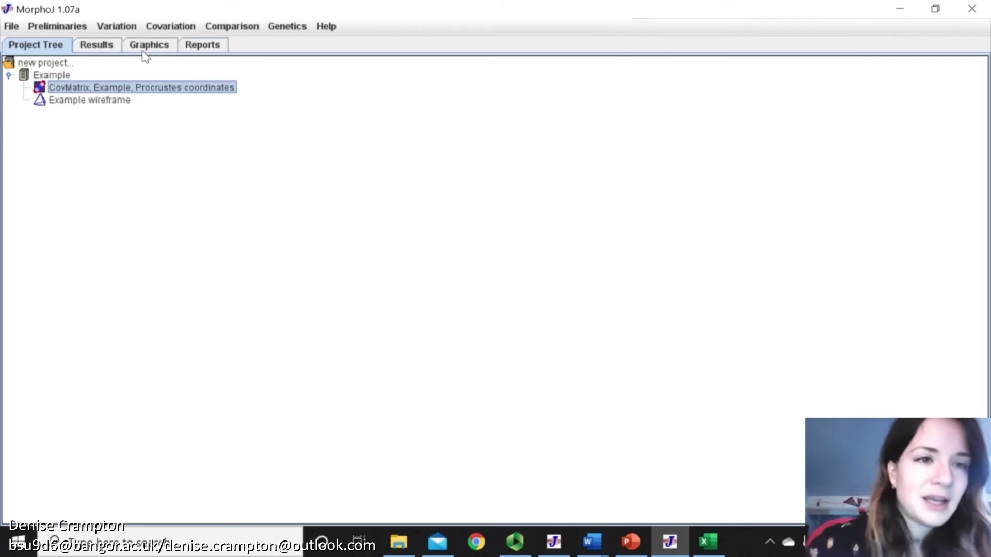
left_click(107, 25)
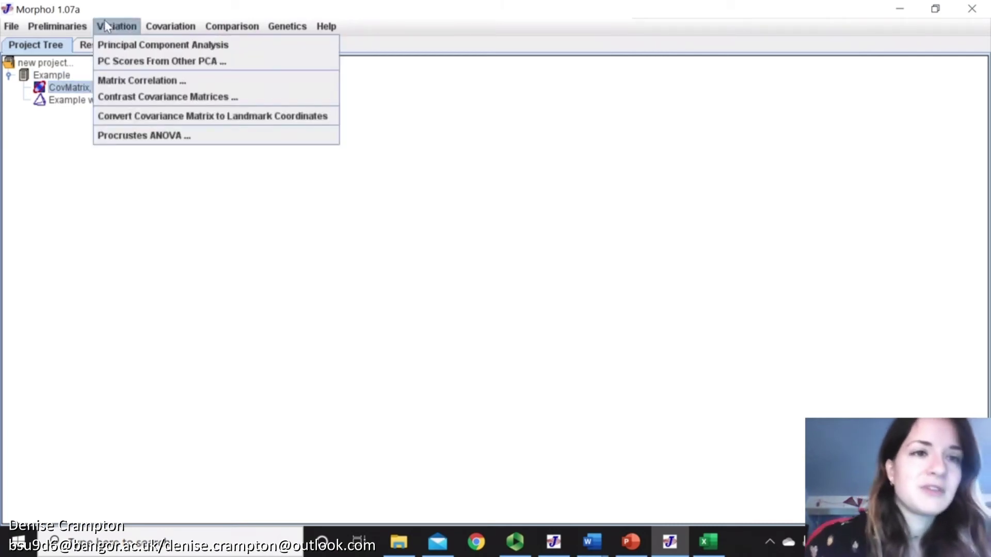
Step: Run a PCA on the Procrustes covariance matrix and view eigenvalues, PC1–PC2 scores and PC1 shape change
left_click(130, 47)
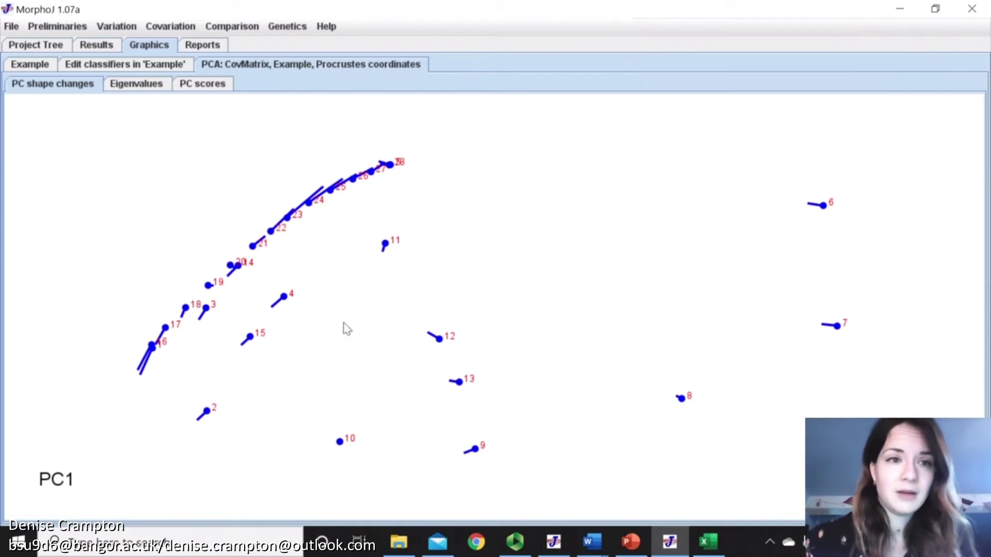
left_click(129, 85)
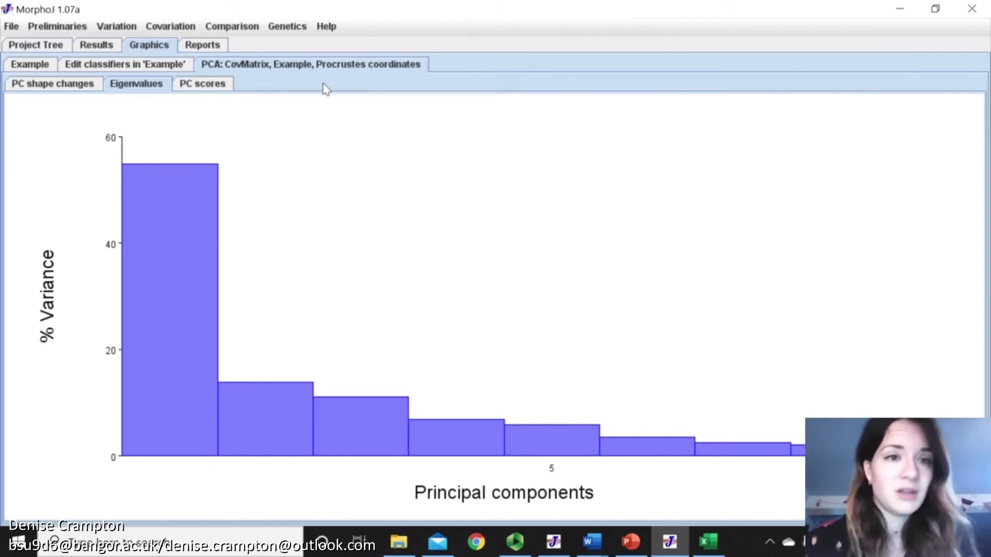
left_click(202, 87)
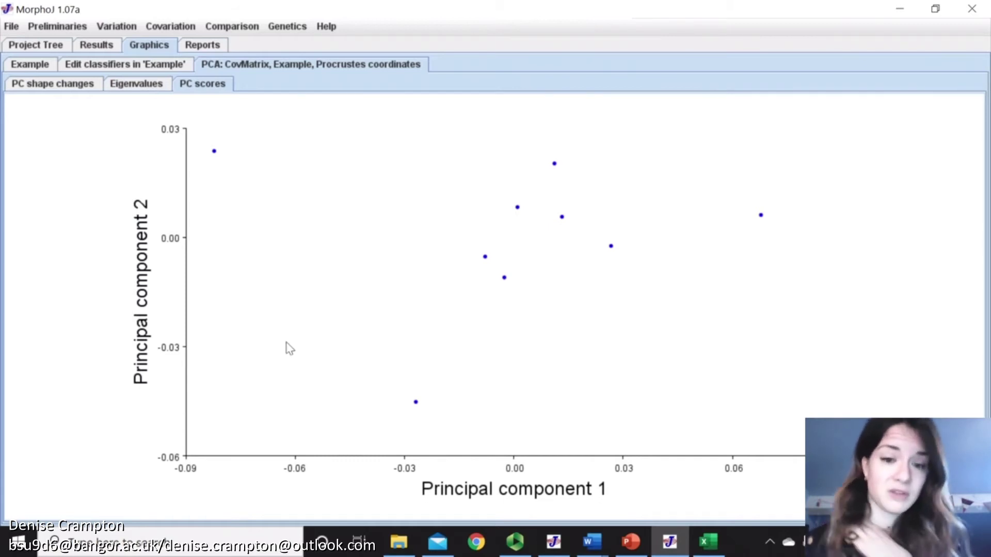
left_click(62, 86)
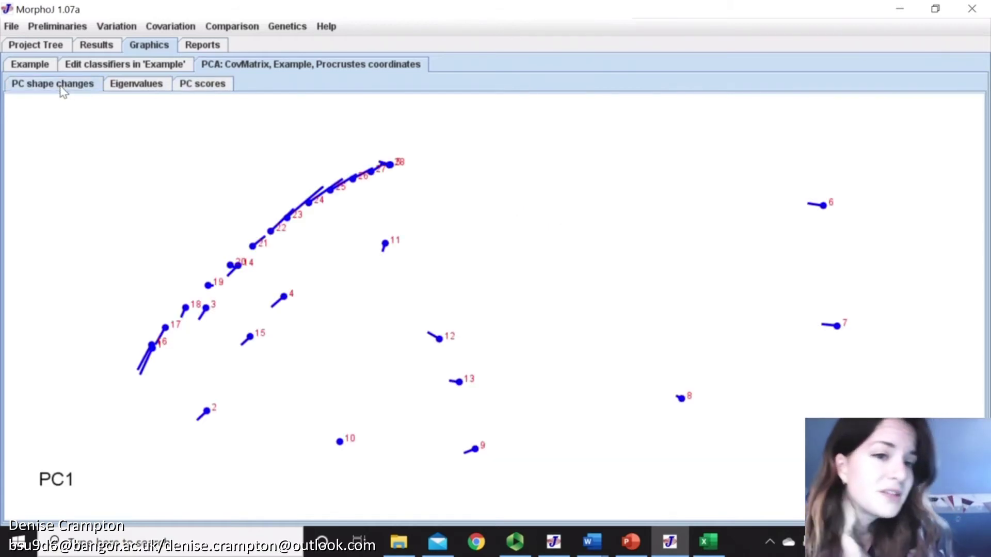
Step: Display the PC1 shape change as a wireframe graph using the Example wireframe
right_click(388, 253)
mouse_move(470, 342)
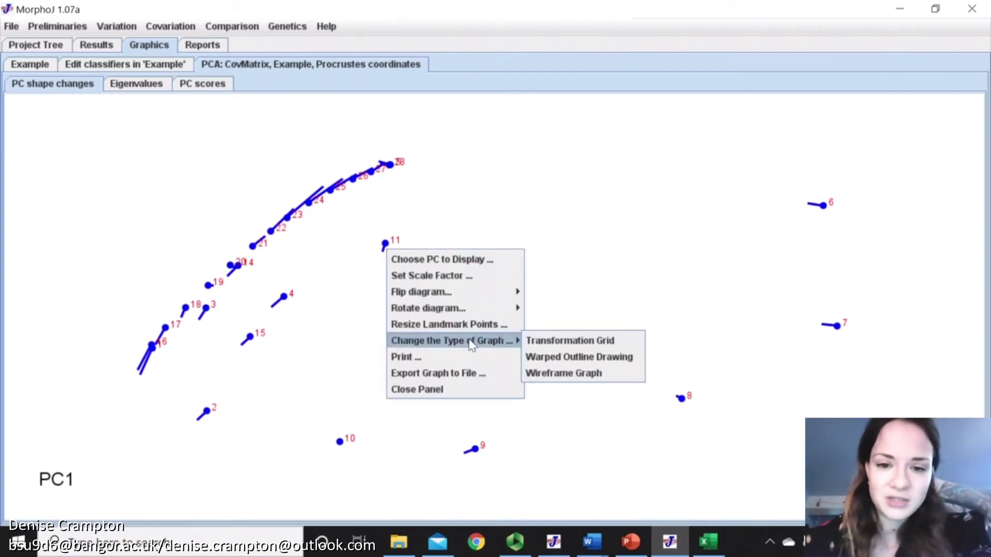
left_click(550, 374)
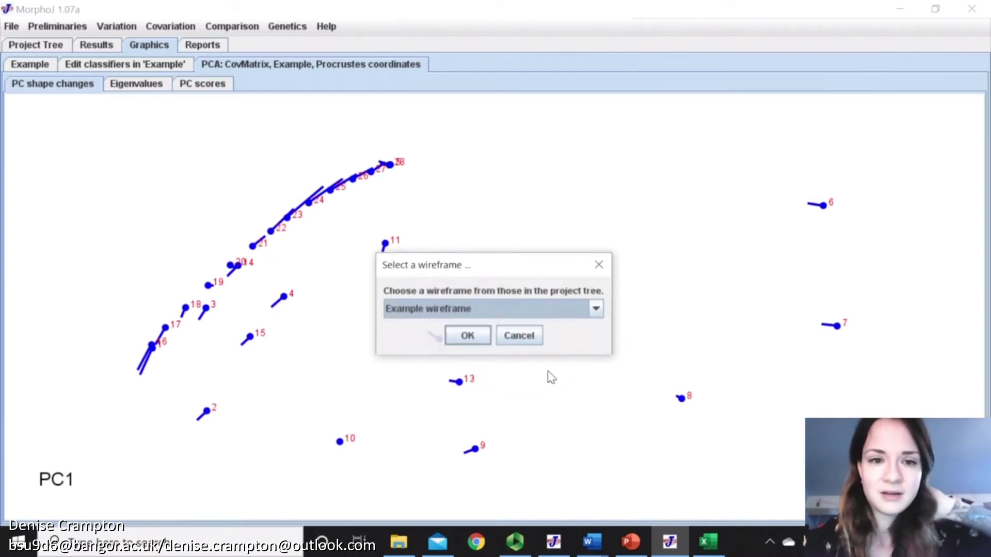
left_click(464, 336)
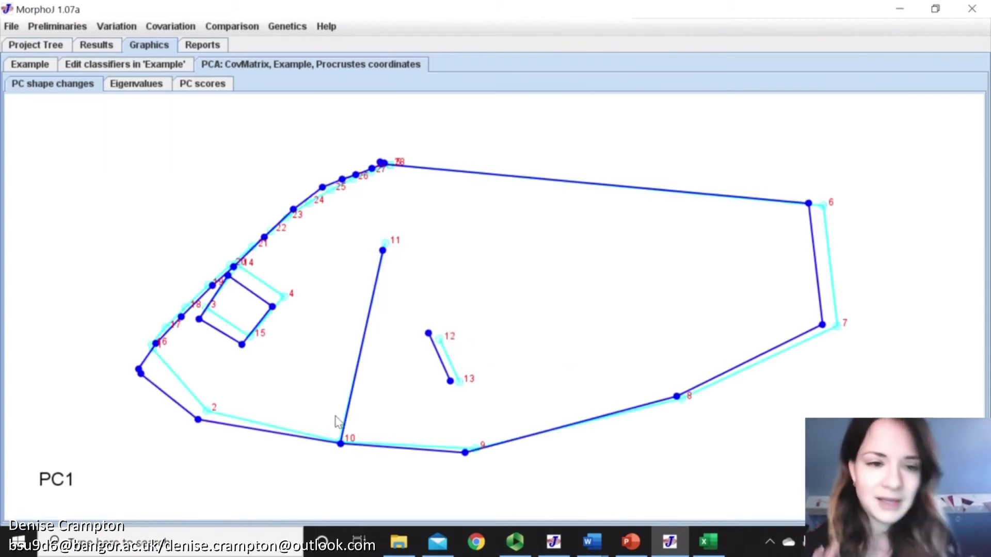
Step: Redraw the PC1 shape change as a transformation grid
right_click(355, 267)
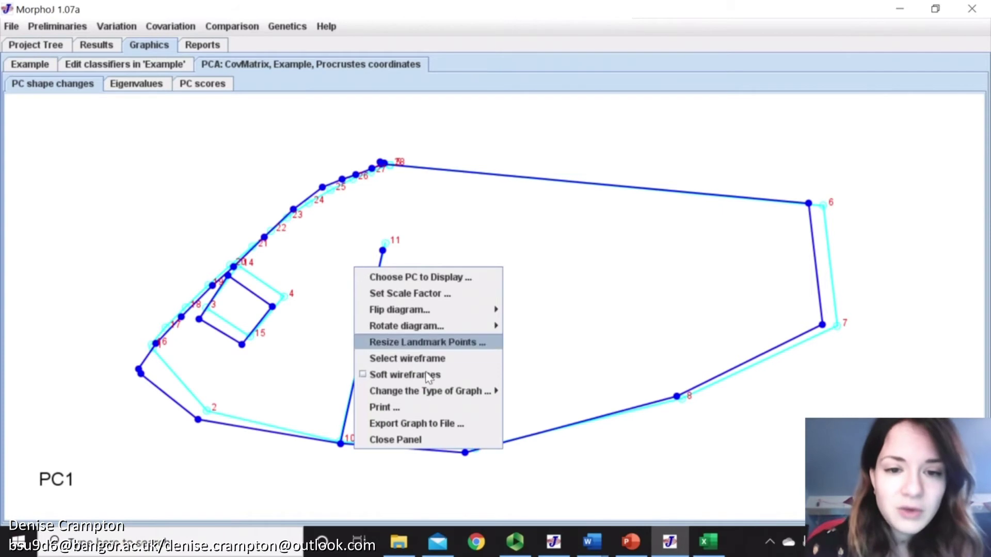
mouse_move(435, 390)
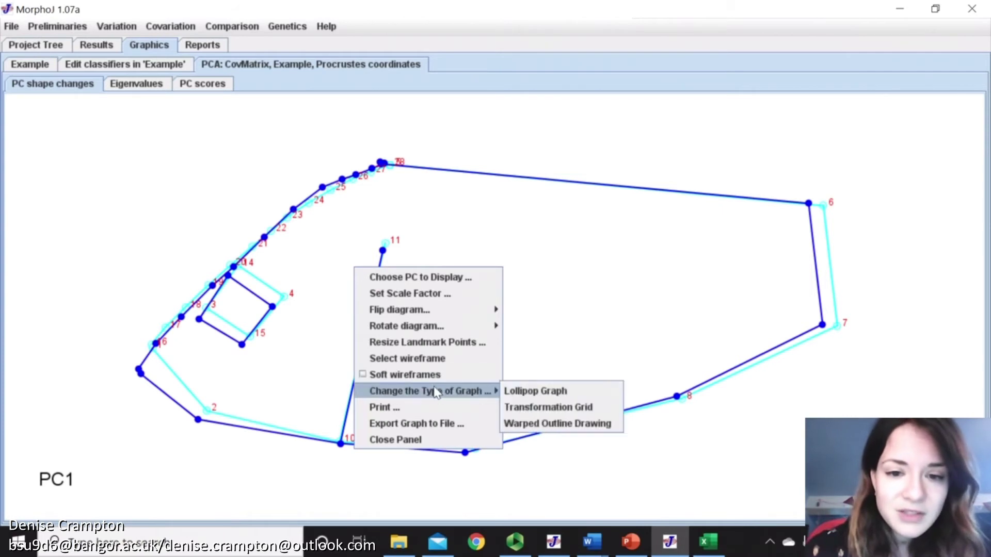
left_click(556, 410)
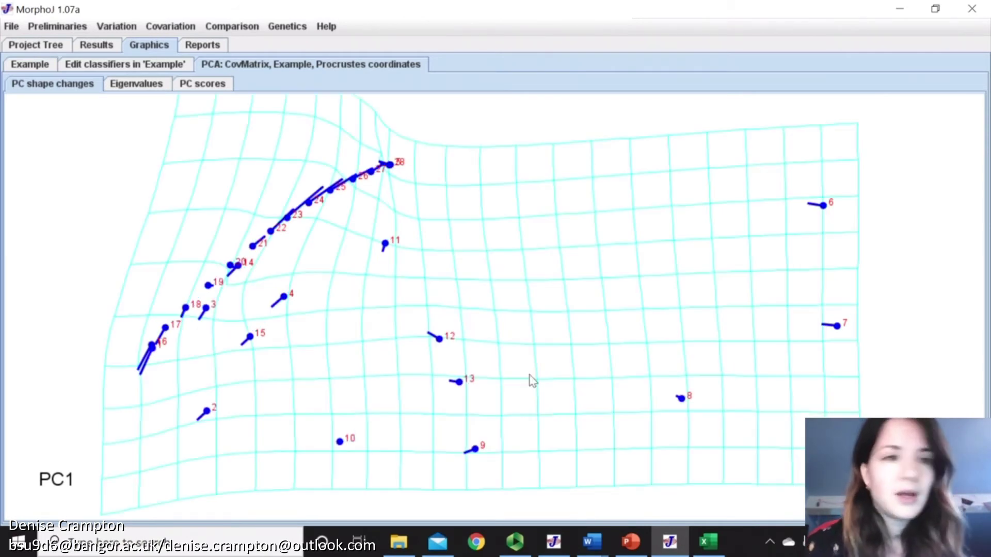
Step: Set shape graph options: purple wireframe target, dark-blue starting shape, landmark numbers hidden
left_click(64, 28)
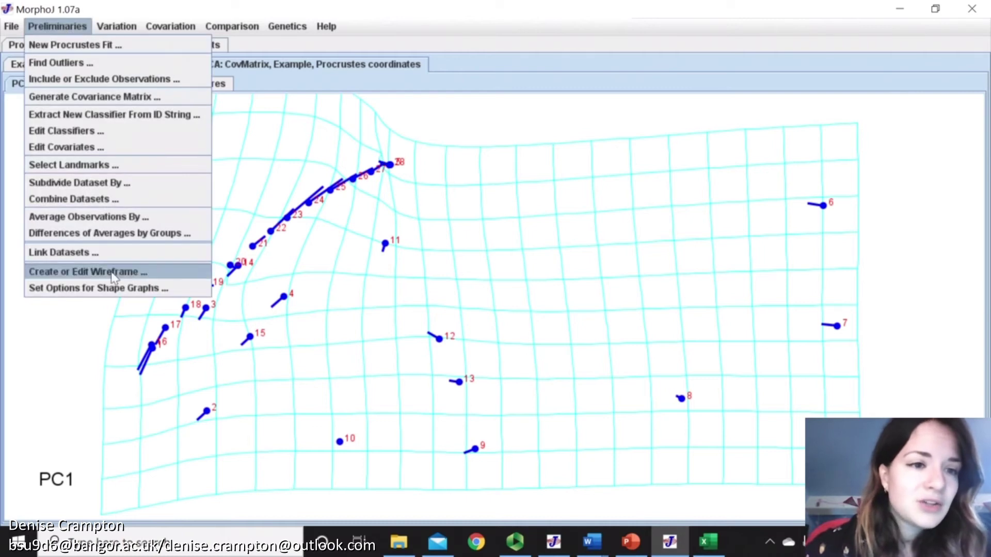
left_click(118, 290)
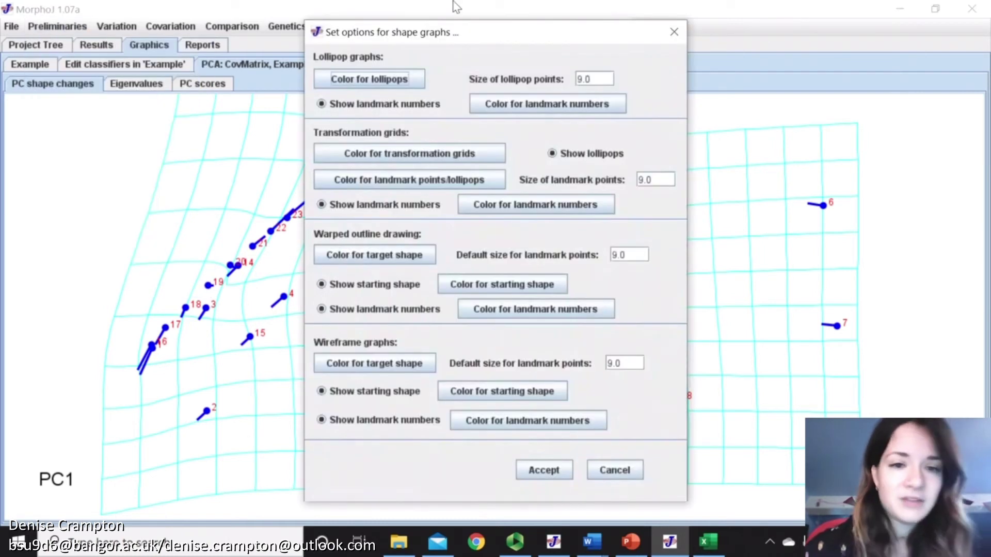
left_click(415, 364)
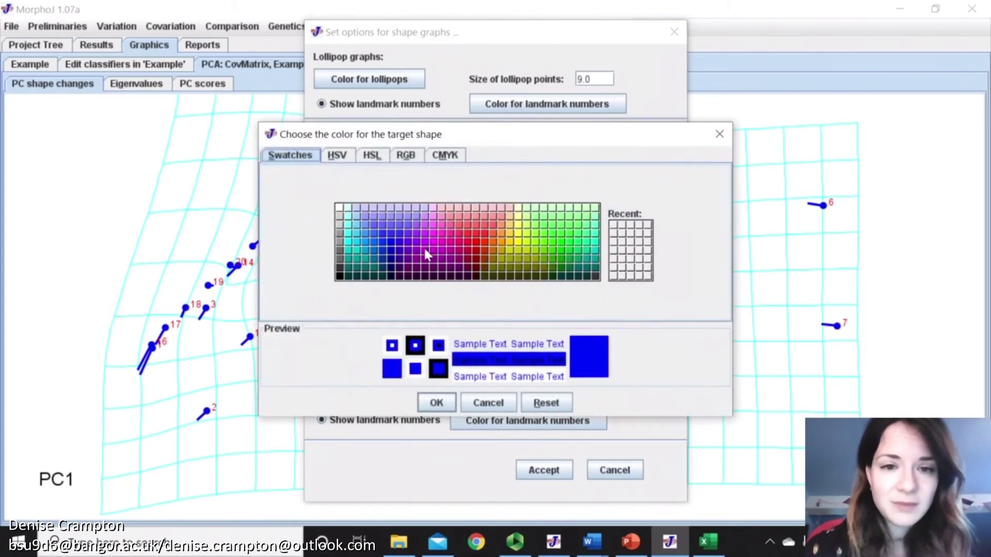
left_click(424, 247)
left_click(438, 403)
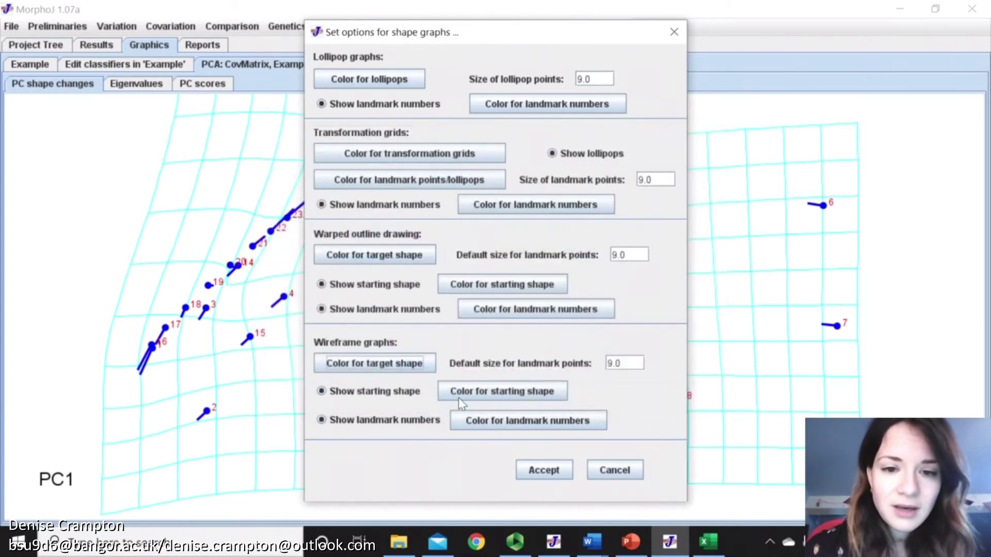
left_click(483, 393)
left_click(390, 253)
left_click(436, 401)
left_click(322, 420)
left_click(518, 469)
Step: Switch the PC1 shape-change diagram back to a wireframe graph
right_click(371, 284)
mouse_move(435, 392)
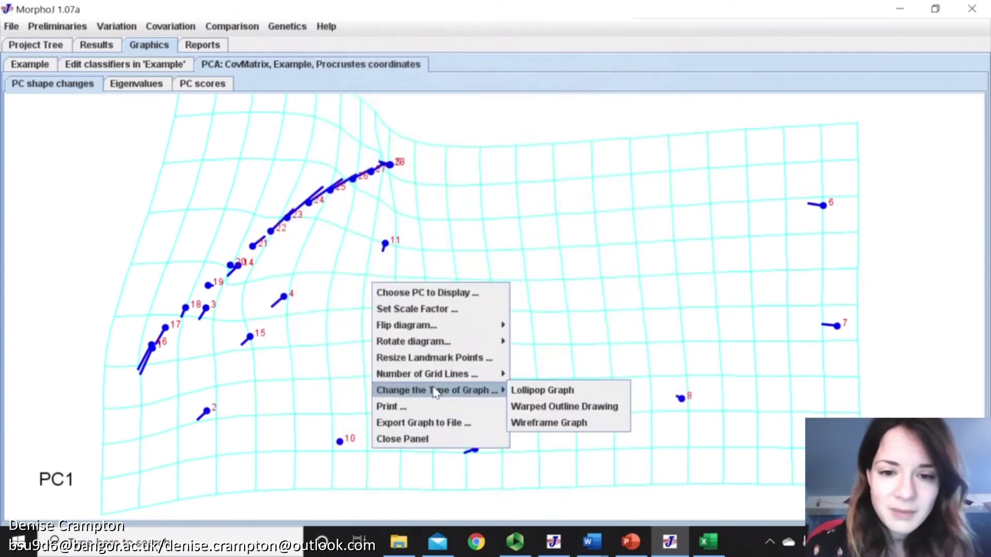
left_click(565, 425)
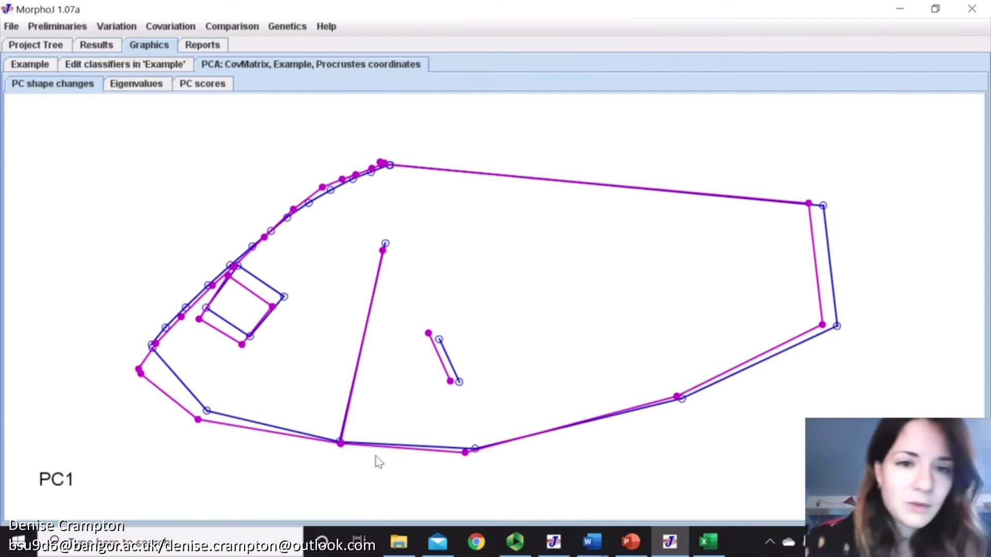
Step: Change the PC1 diagram's graph type to Lollipop Graph, showing each landmark's shift
right_click(439, 293)
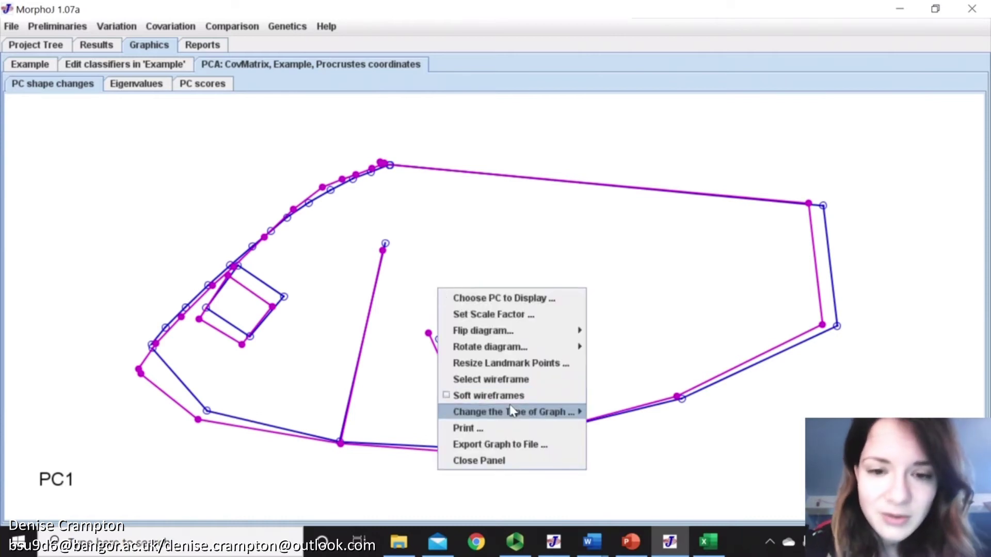
mouse_move(513, 411)
left_click(609, 411)
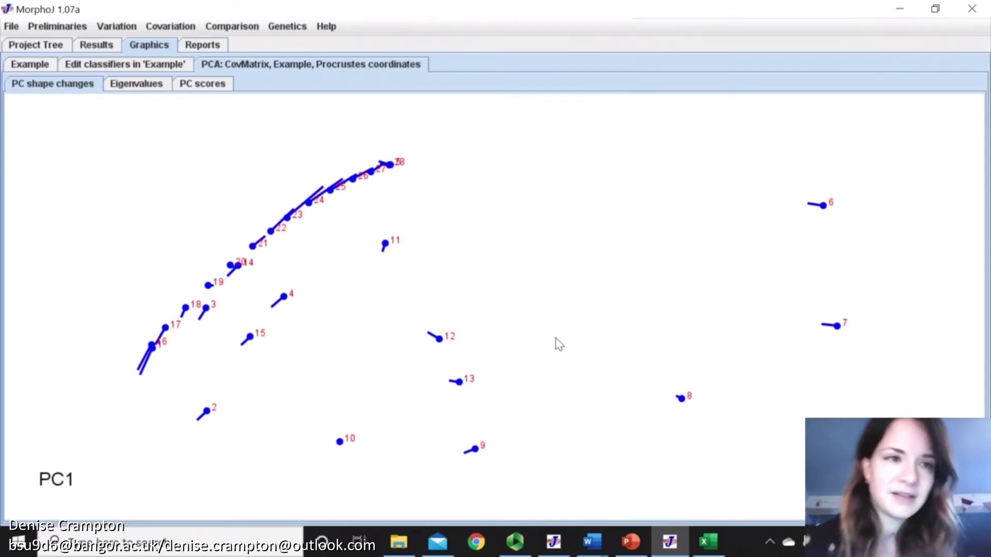
Step: Save the current MorphoJ project under the name Example
left_click(12, 27)
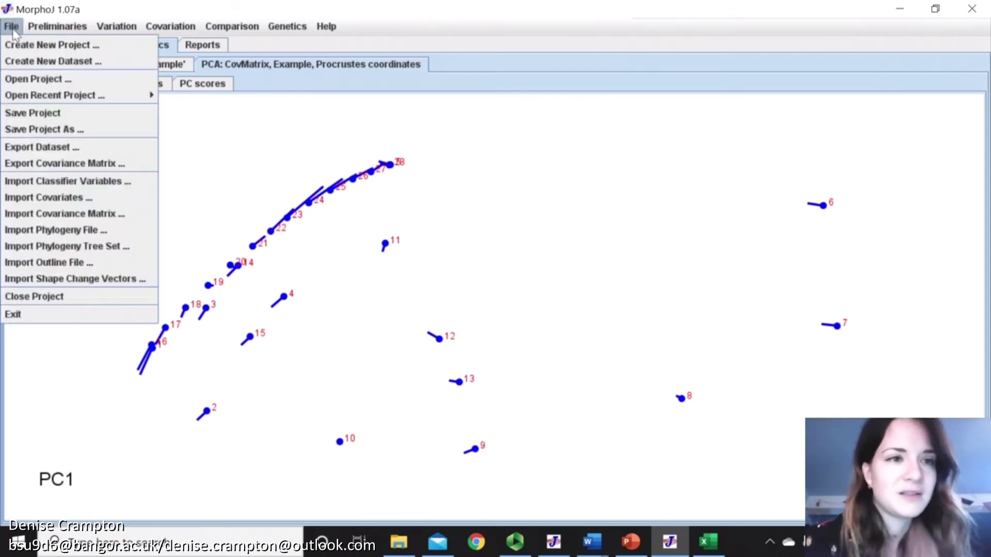
left_click(38, 116)
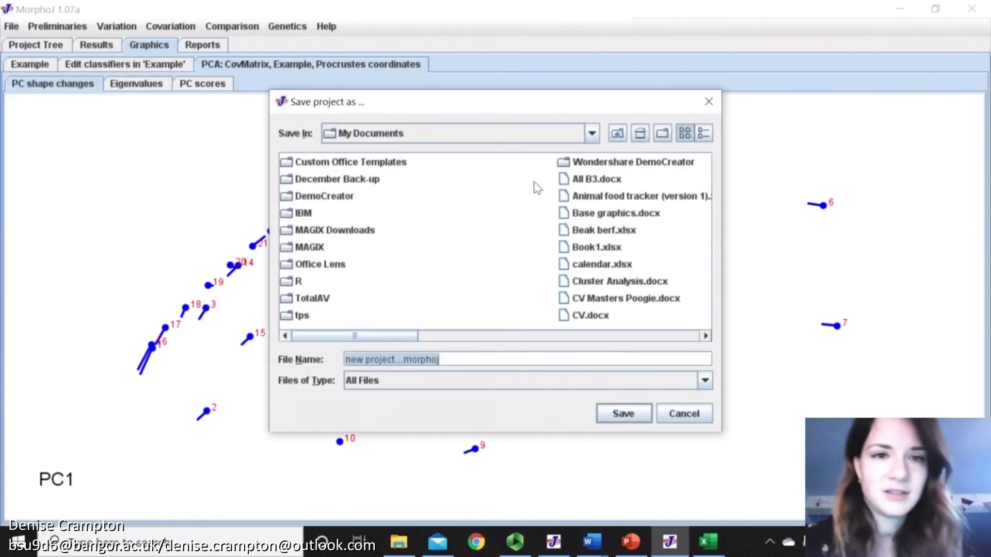
type("Example")
key("Return")
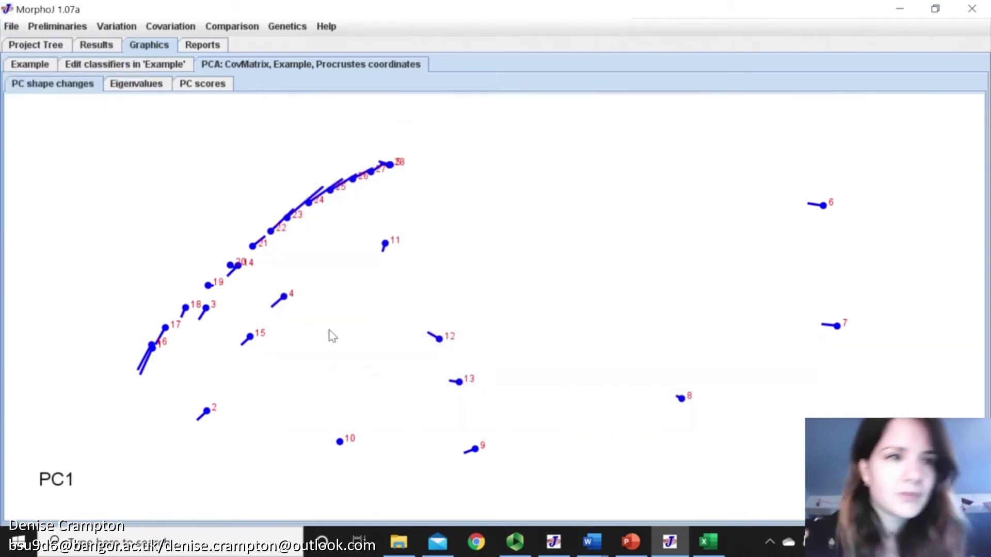
Step: Open the recent project Bats3.morphoj, discarding the current project
left_click(11, 26)
mouse_move(38, 91)
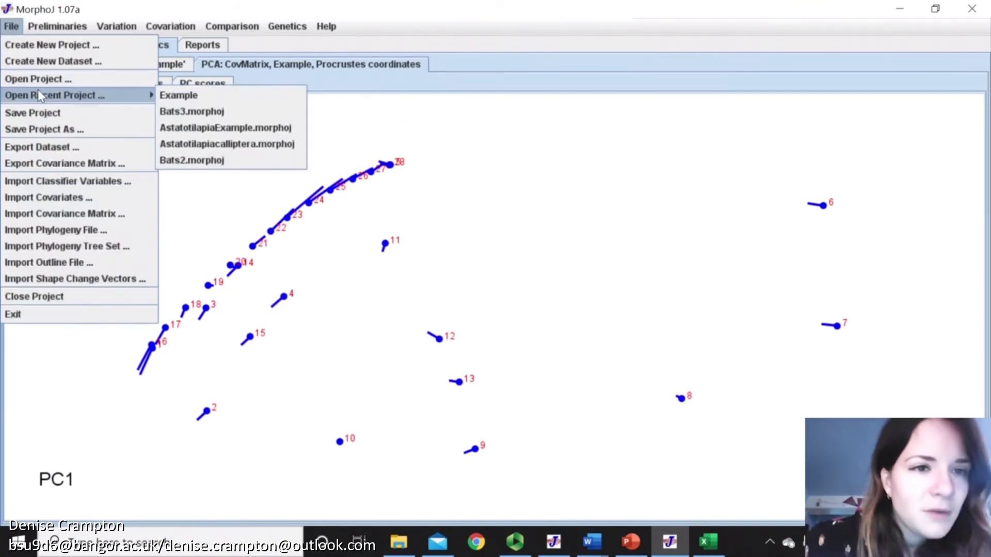
left_click(172, 112)
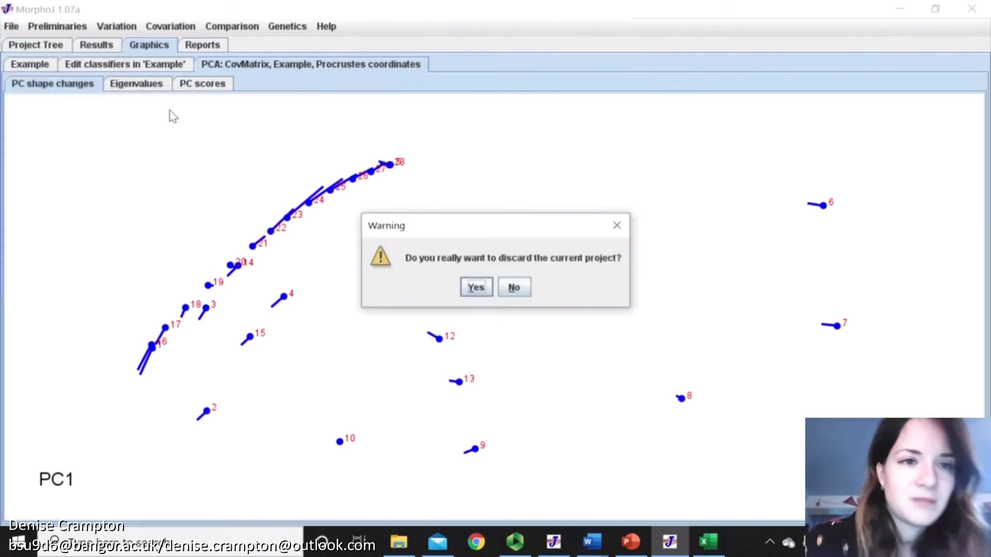
left_click(485, 285)
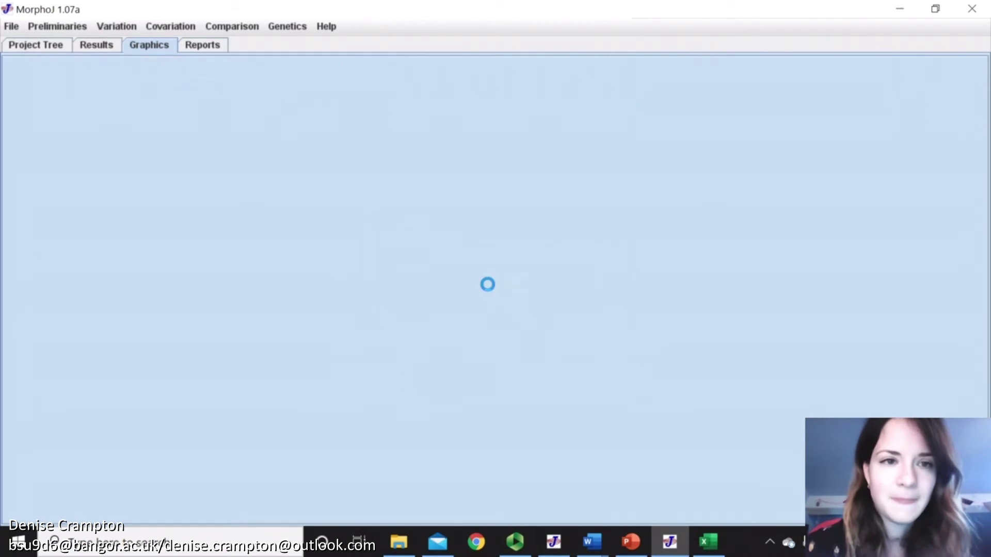
Step: Display the graphs of the whole-dataset PCA from the project tree
left_click(40, 46)
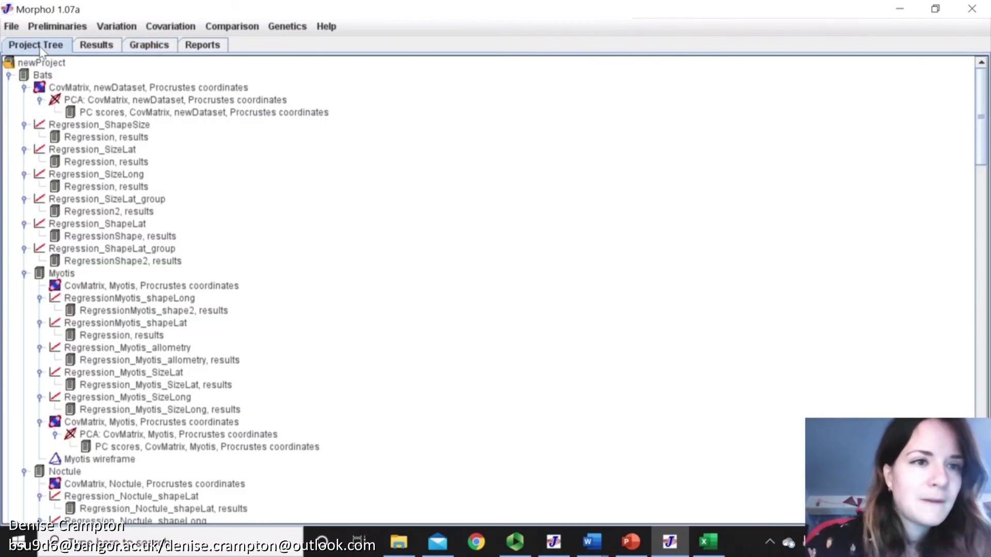
left_click(137, 100)
right_click(137, 101)
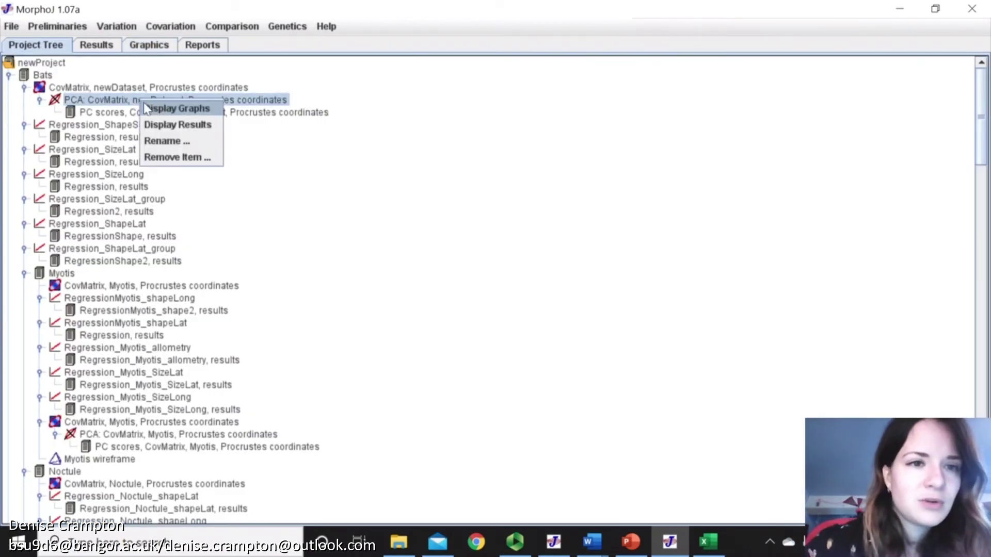
left_click(148, 108)
Step: Rotate the PC1 shape-change diagram clockwise and draw it as the Myotis wireframe
right_click(517, 269)
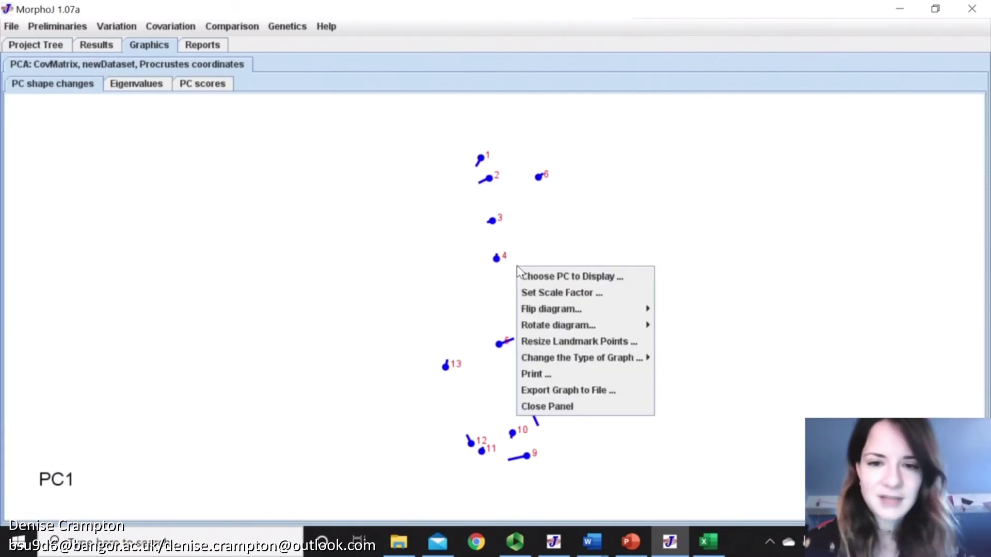
mouse_move(555, 325)
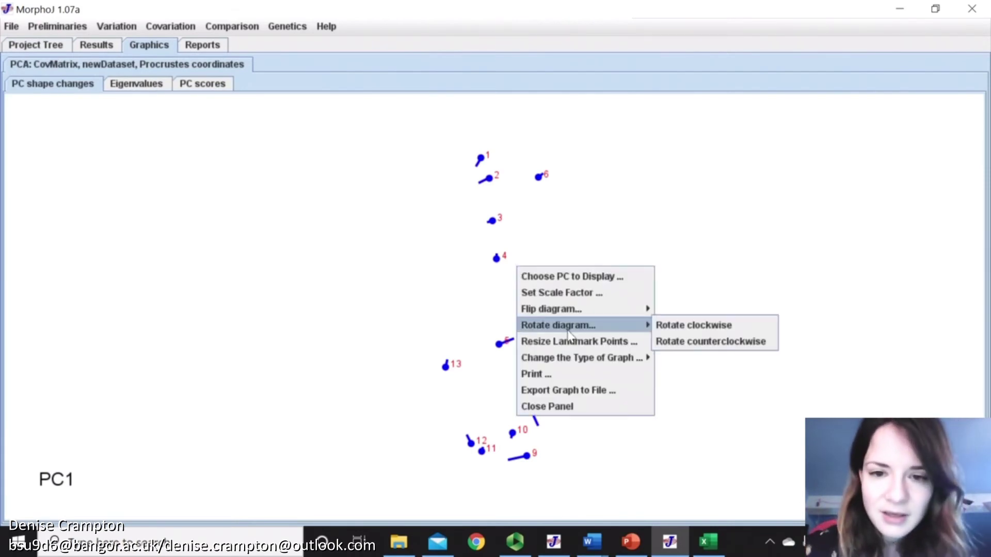
left_click(684, 324)
right_click(477, 313)
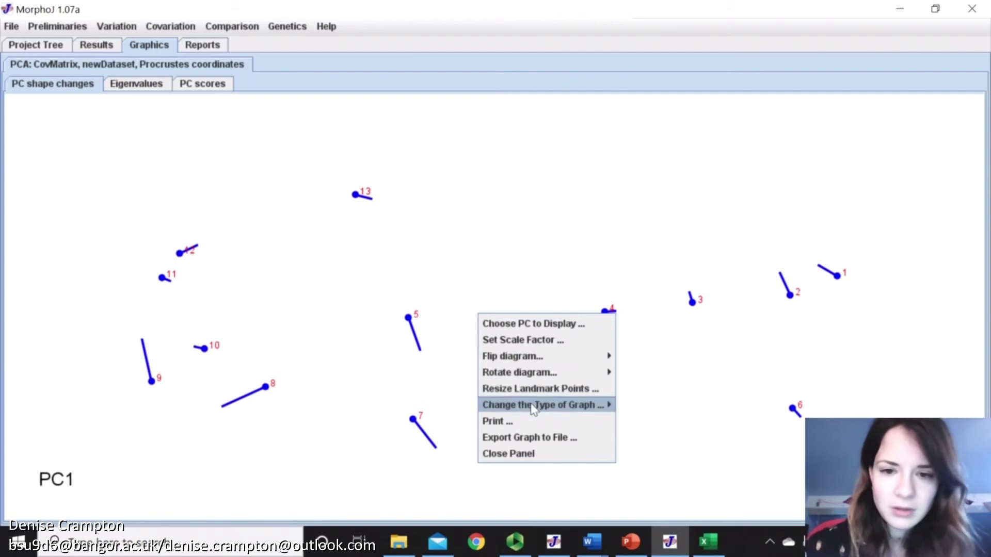
mouse_move(534, 408)
left_click(651, 437)
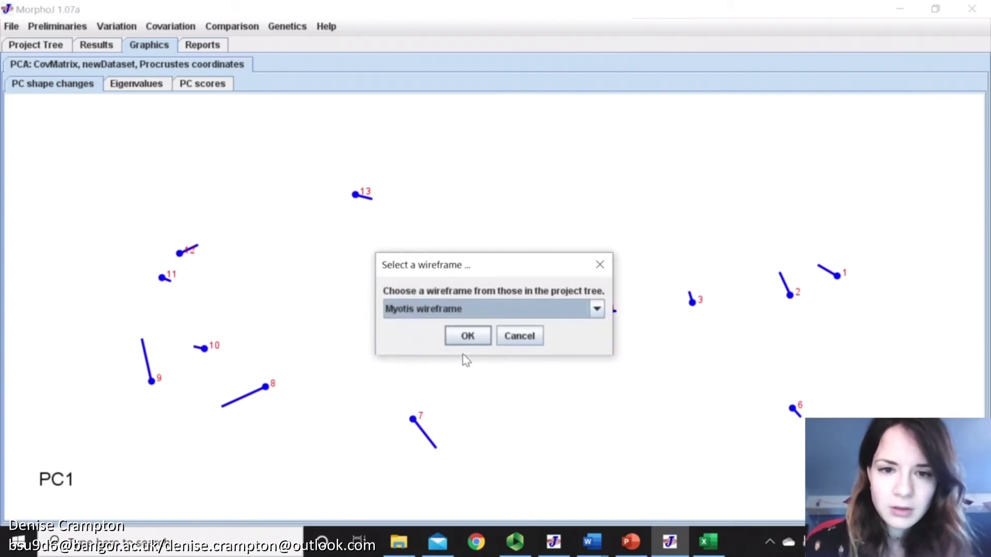
left_click(468, 337)
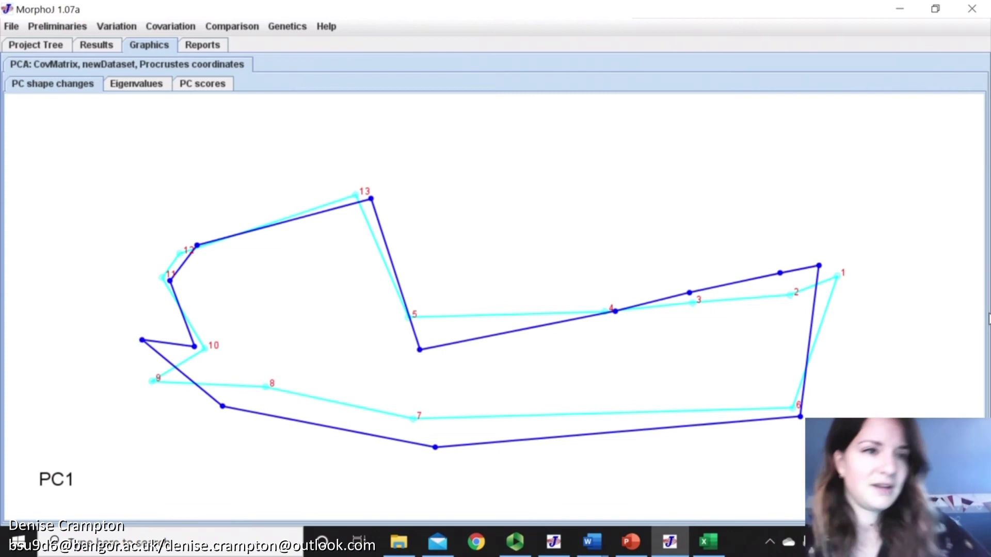
Step: Draw 0.9 equal-frequency ellipses on the PC scores plot, grouped and coloured by Species
left_click(185, 88)
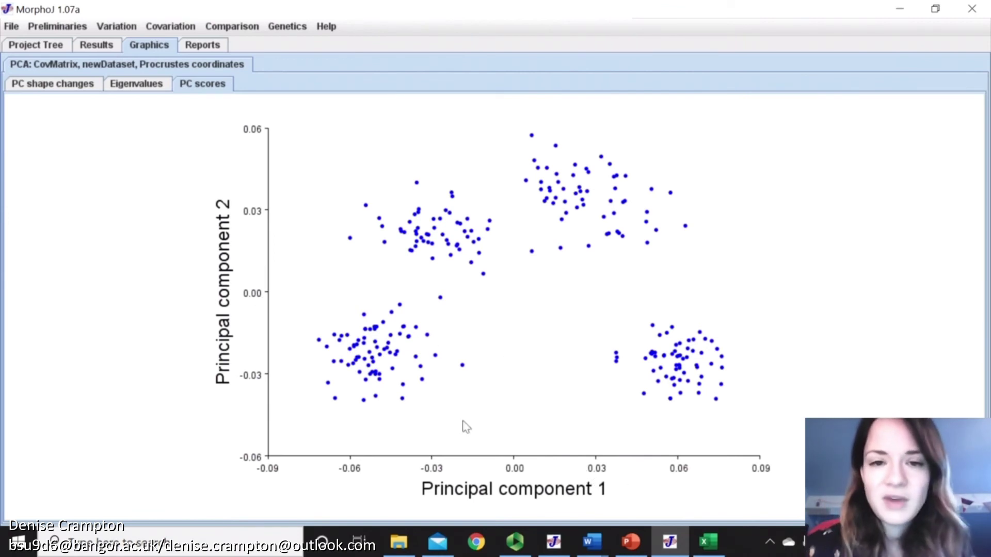
right_click(568, 226)
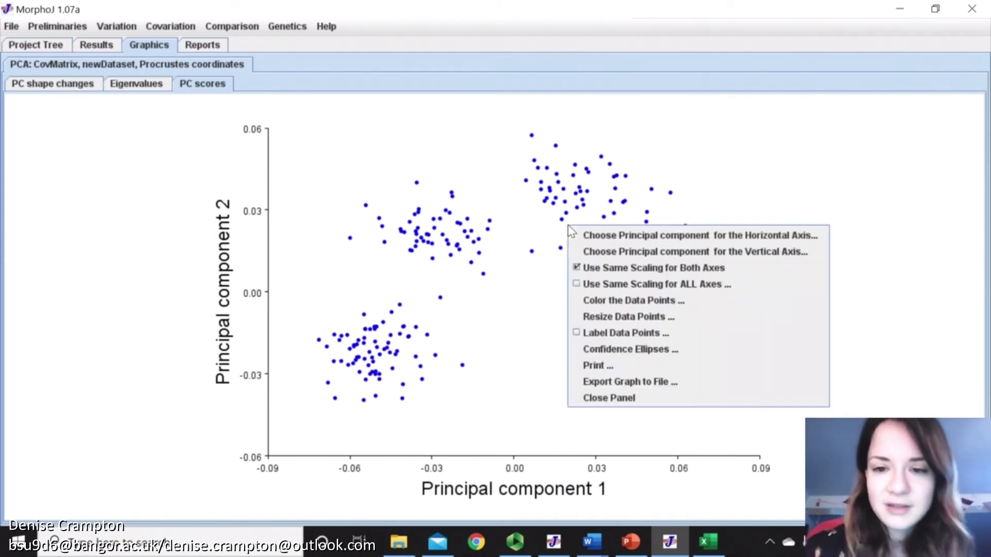
left_click(619, 350)
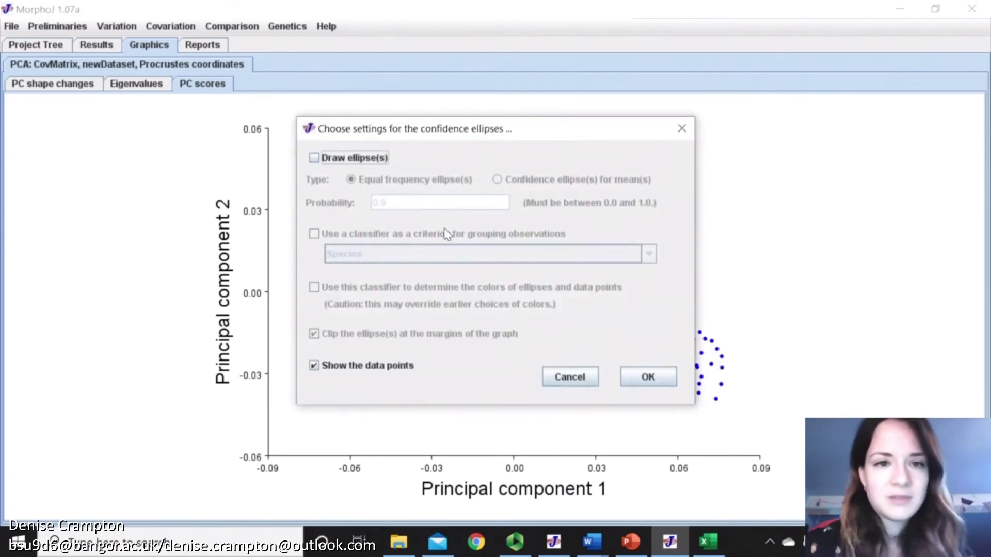
left_click(361, 160)
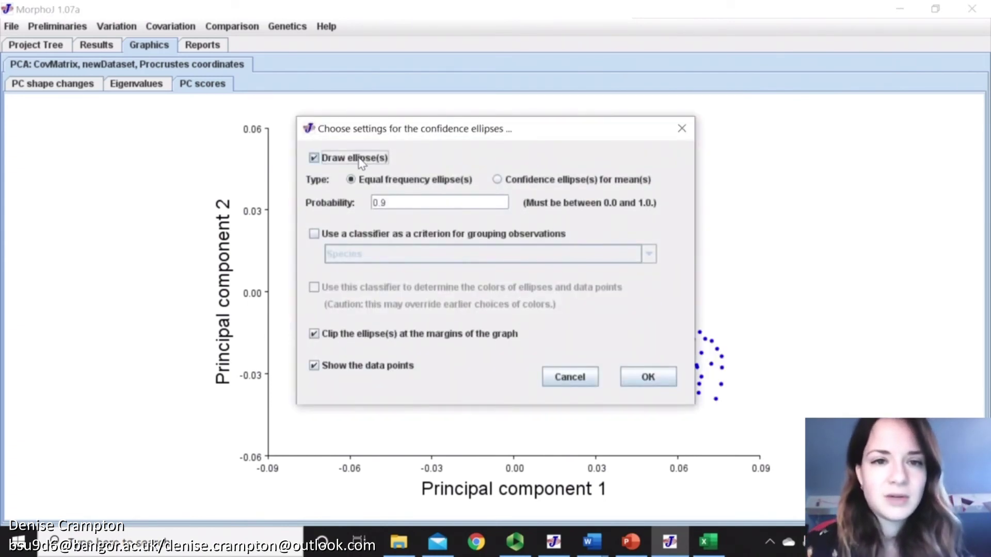
left_click(336, 236)
left_click(365, 255)
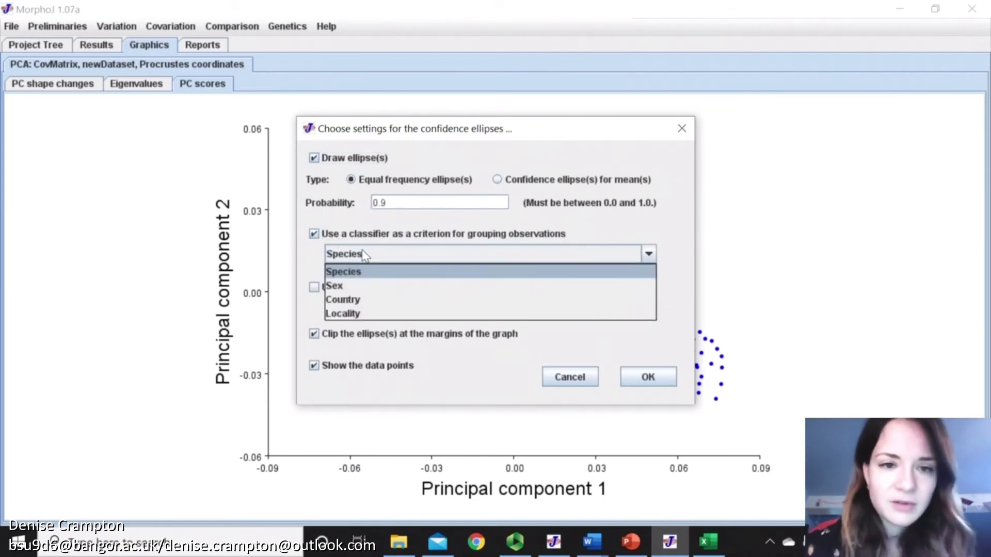
left_click(351, 276)
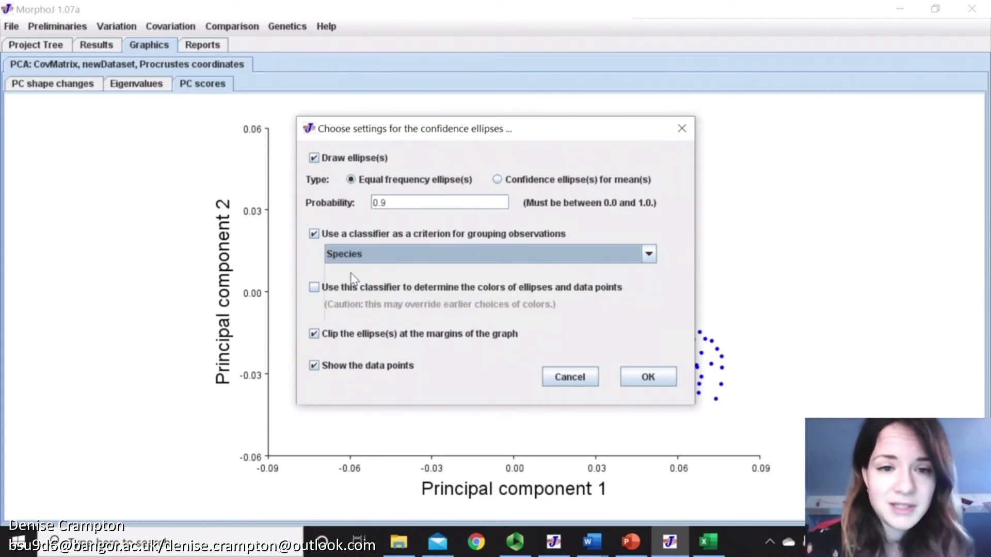
left_click(316, 289)
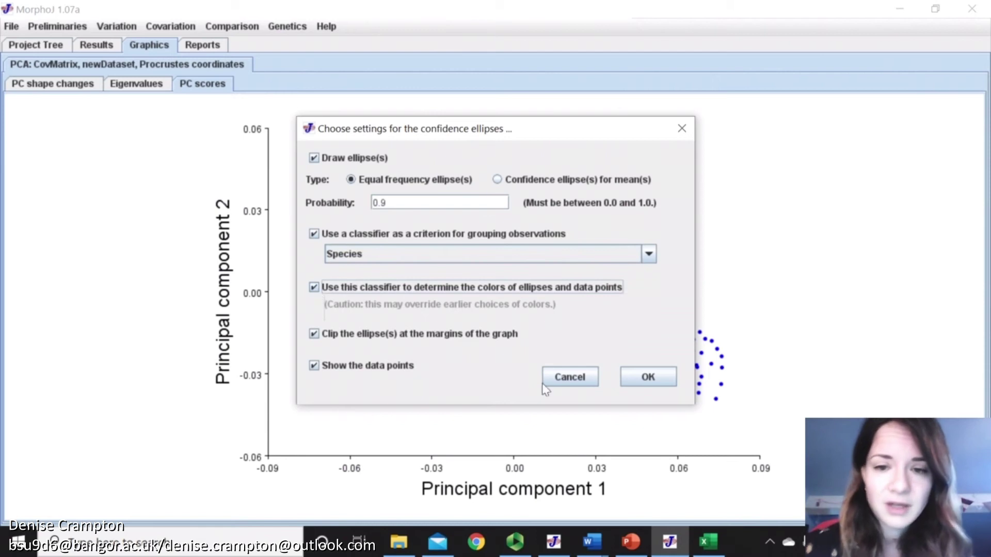
left_click(650, 374)
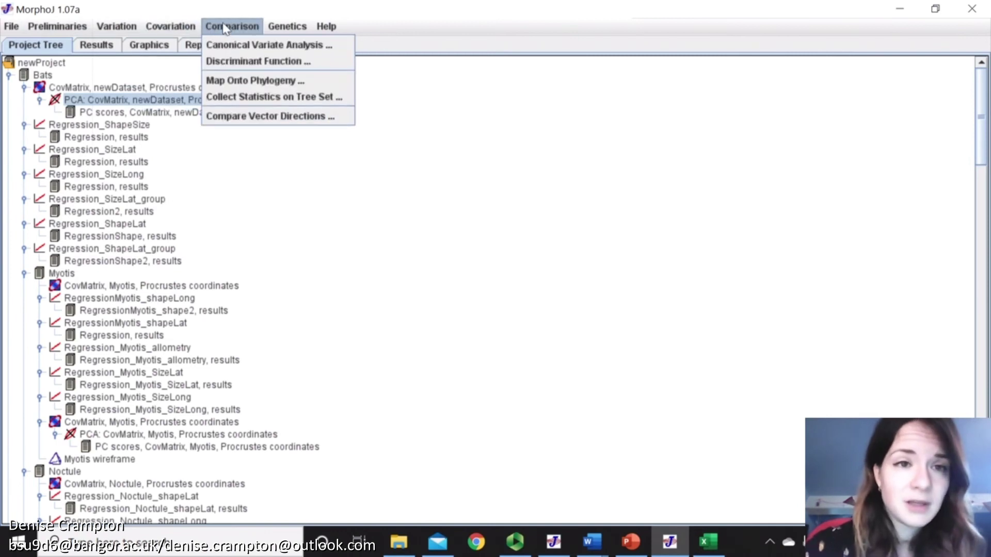
Step: Run a CVA of Bats Procrustes coordinates by Species with a 10000-round permutation test, showing CV scores
left_click(232, 45)
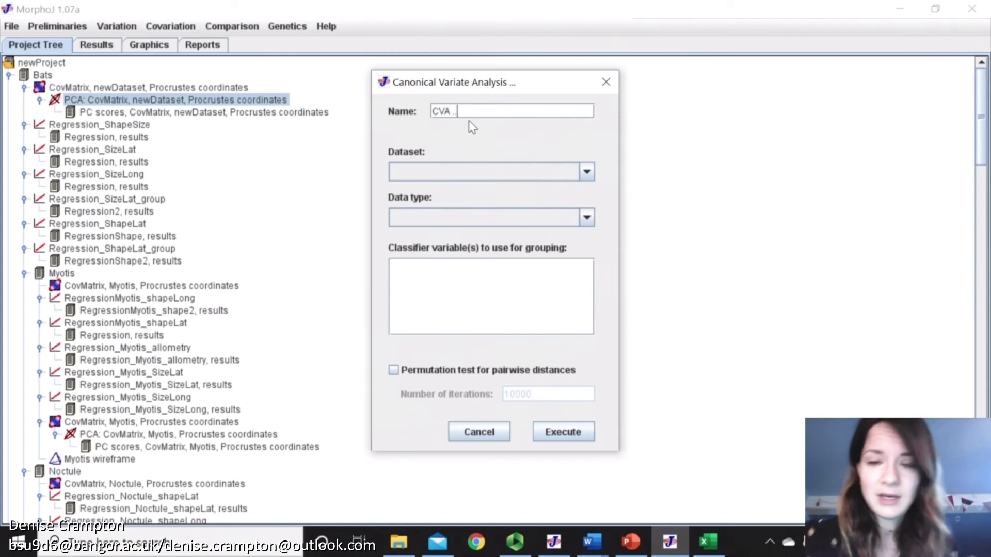
left_click(484, 166)
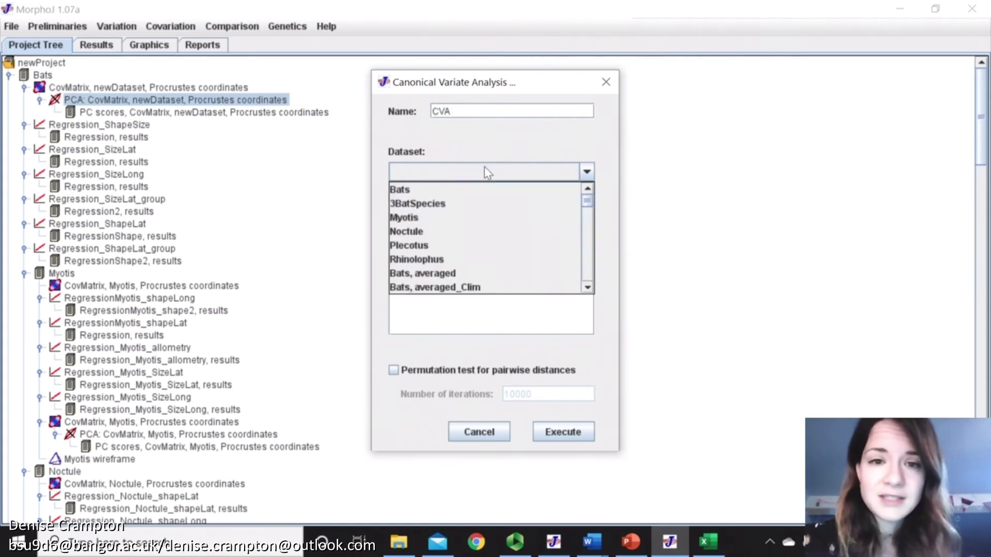
left_click(463, 190)
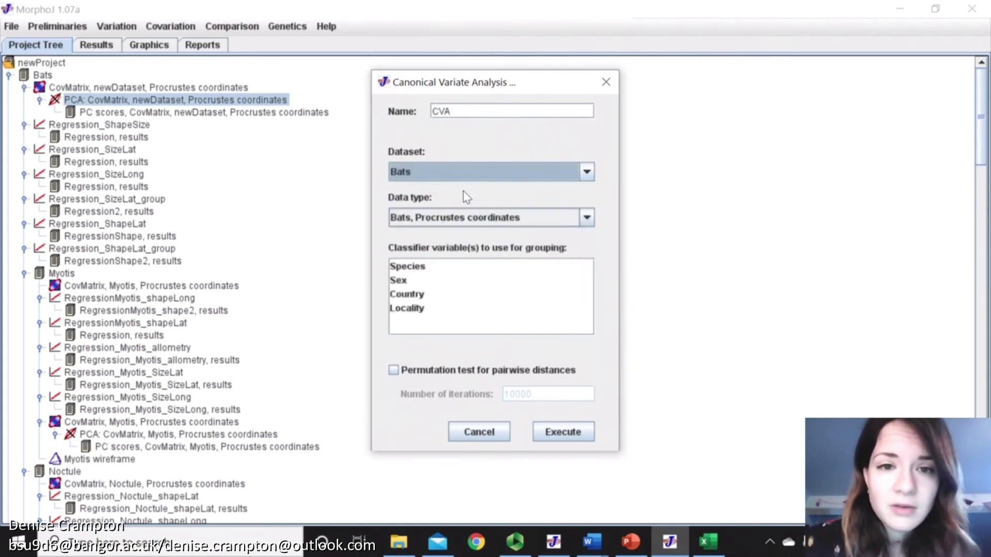
left_click(456, 217)
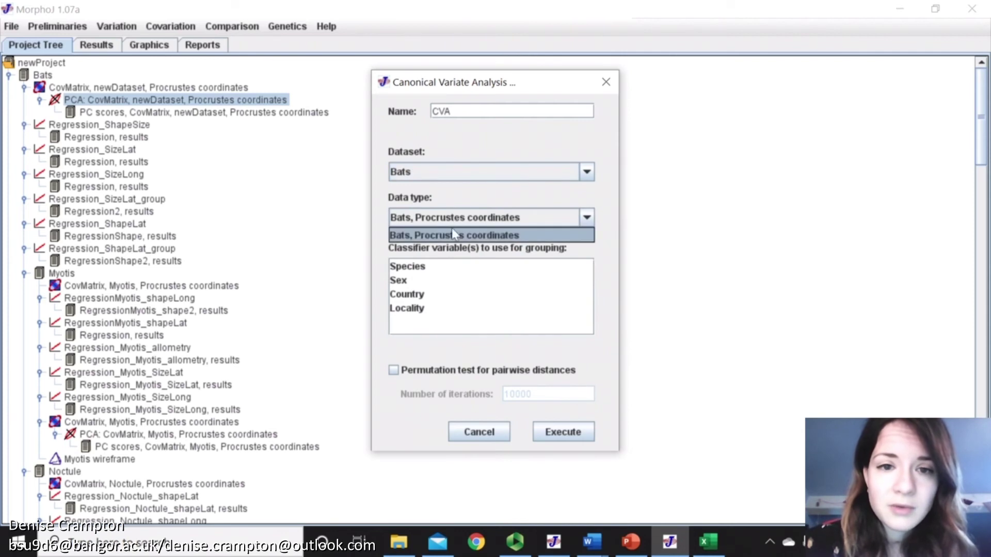
left_click(452, 235)
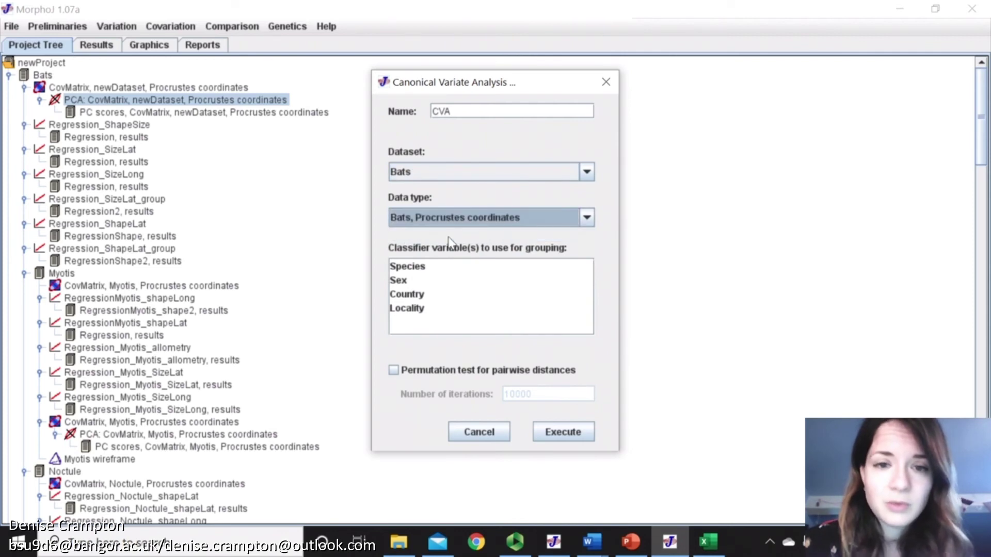
left_click(412, 269)
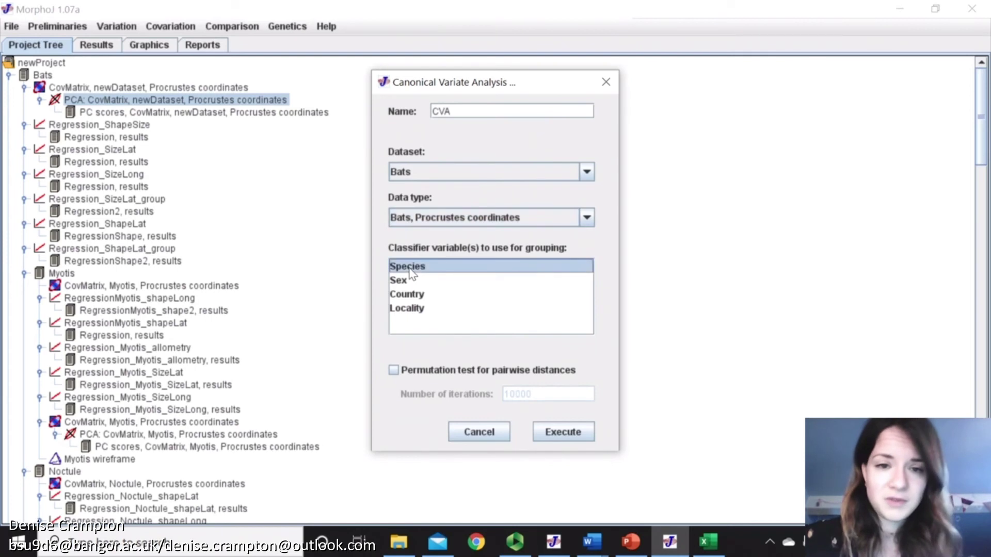
left_click(394, 370)
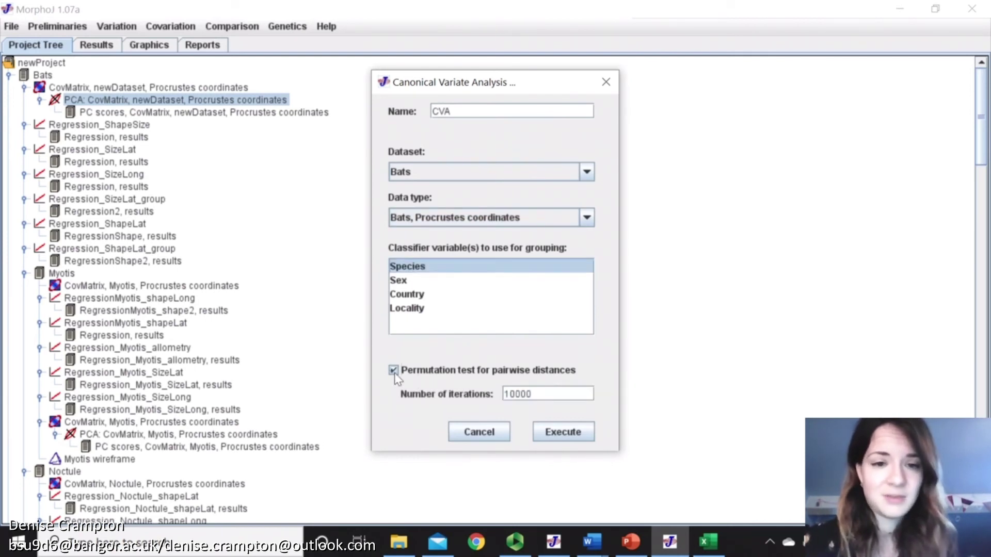
left_click(539, 436)
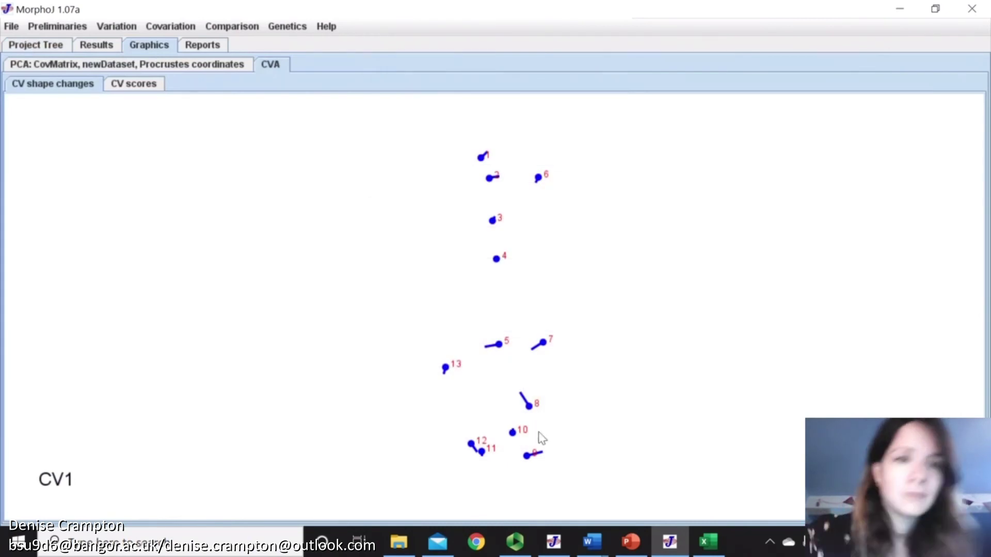
left_click(121, 84)
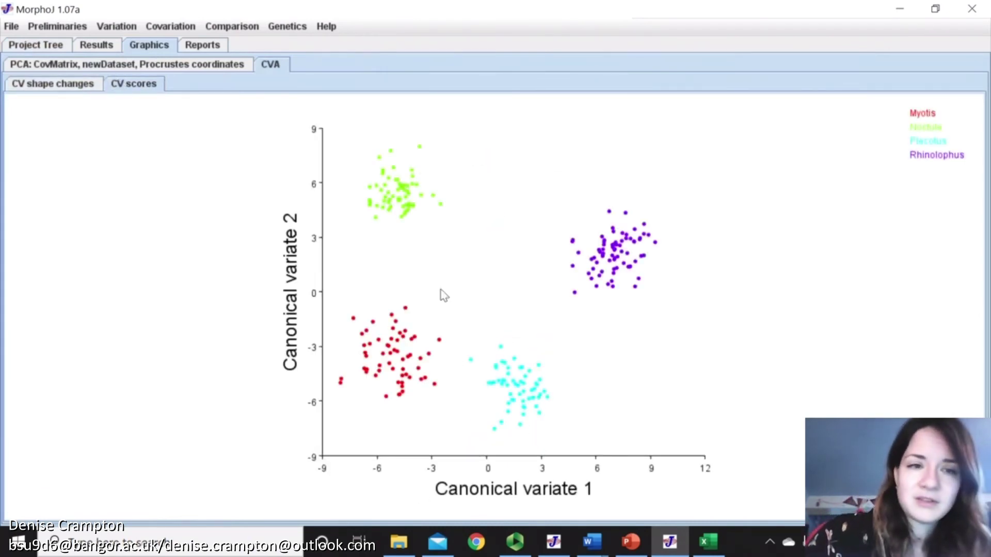
Step: Read the CVA eigenvalues and Mahalanobis and Procrustes species distances, all at p<.0001
left_click(67, 63)
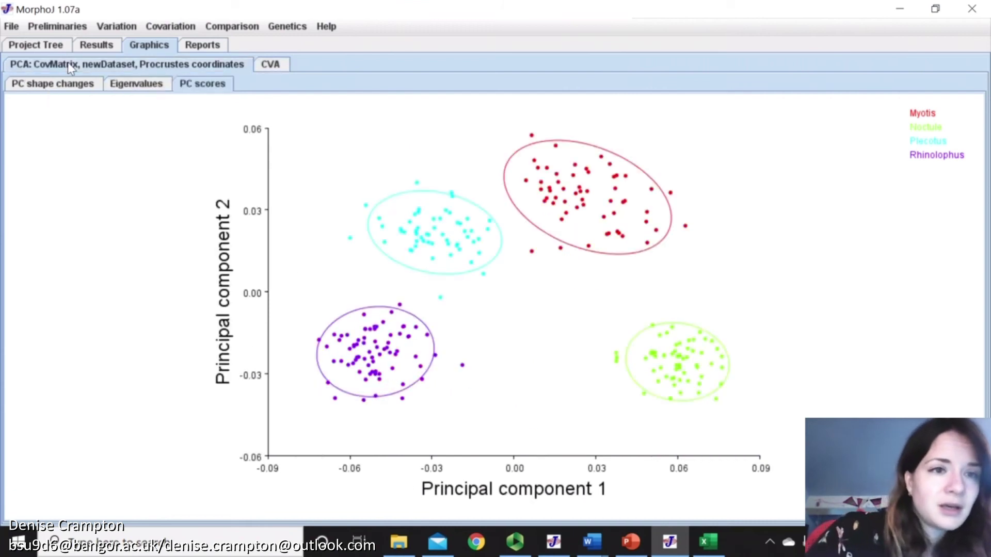
left_click(106, 47)
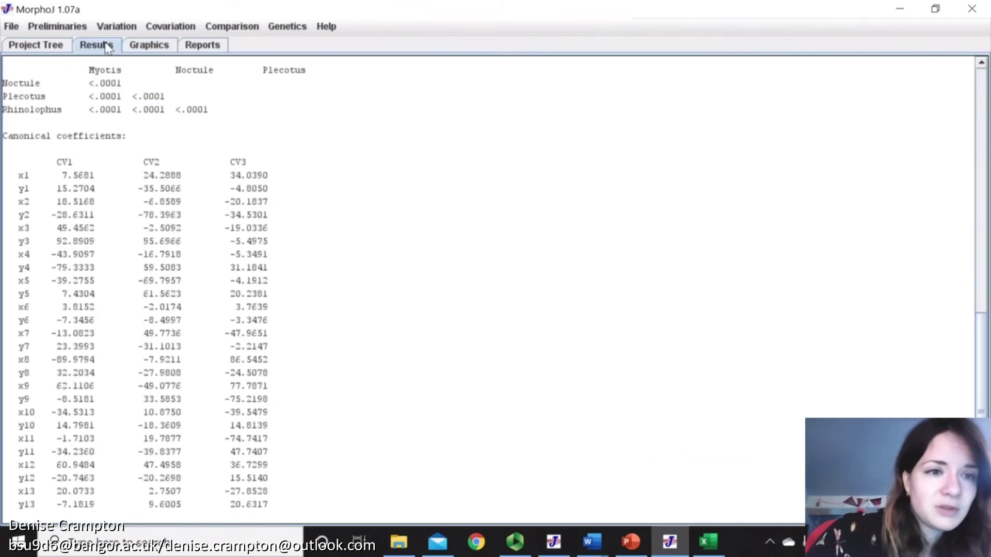
scroll(194, 221, "up", 10)
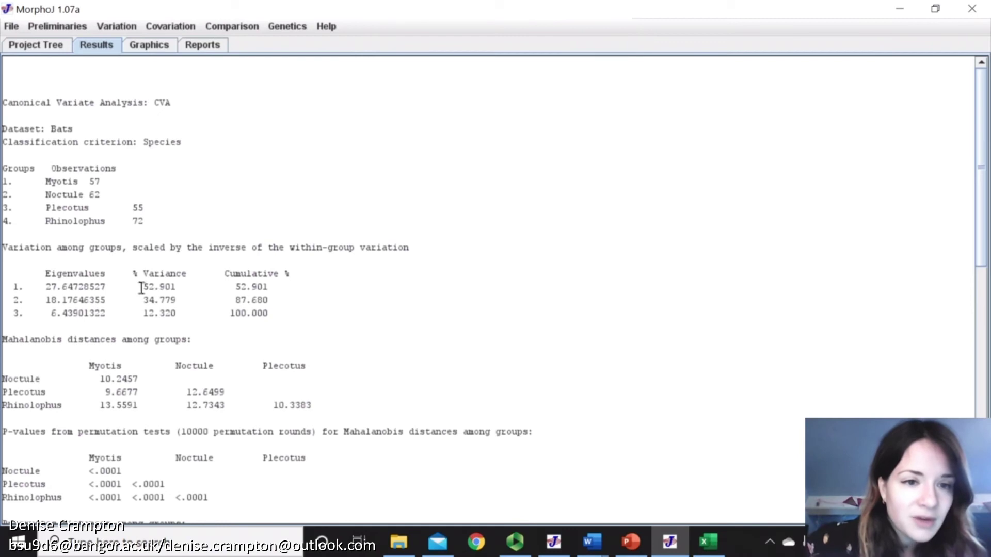
scroll(271, 323, "down", 1)
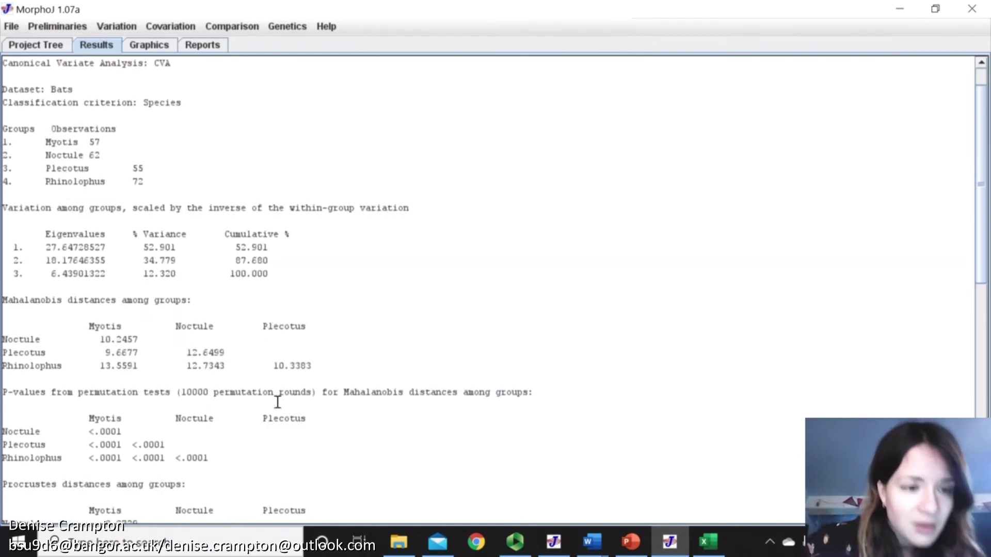
scroll(275, 361, "down", 3)
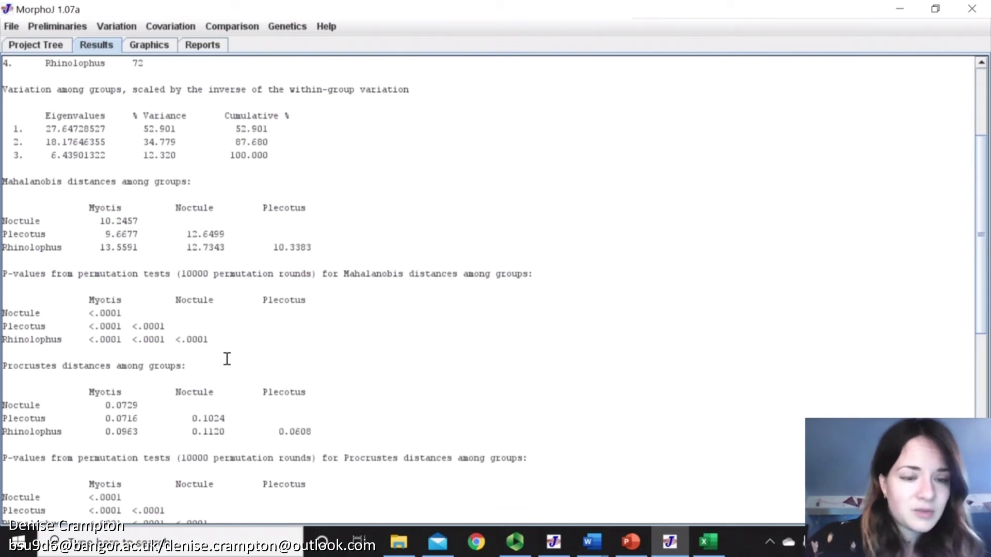
left_click(146, 48)
Step: View the Bats PCA PC1 wireframe shape change, then the CVA canonical variate scores plot
left_click(87, 85)
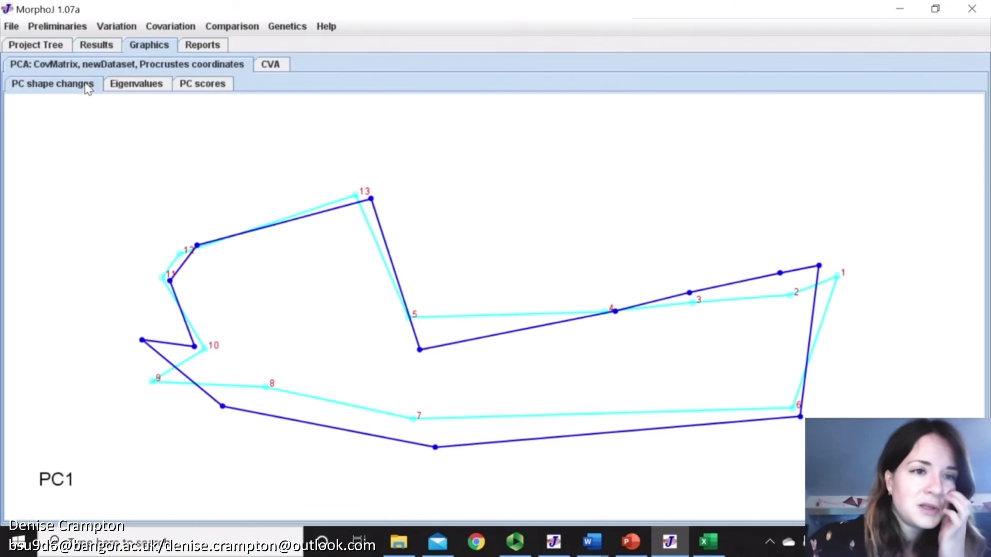
left_click(204, 48)
left_click(134, 49)
left_click(100, 47)
left_click(136, 47)
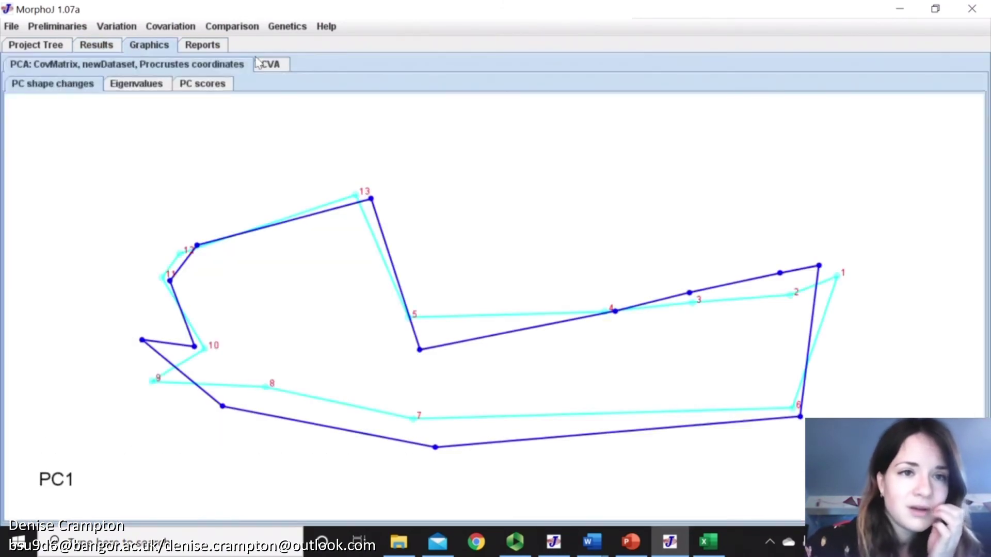
left_click(266, 64)
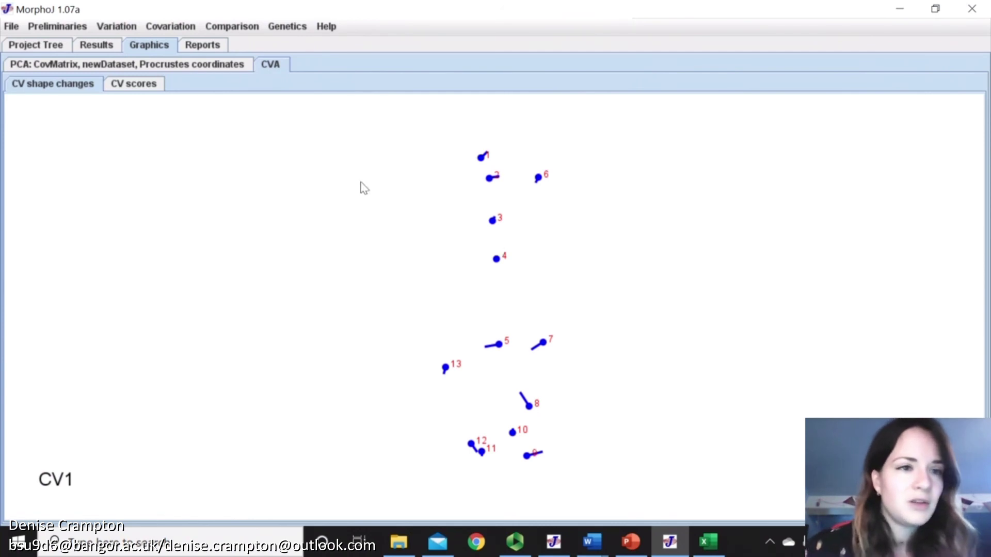
left_click(129, 88)
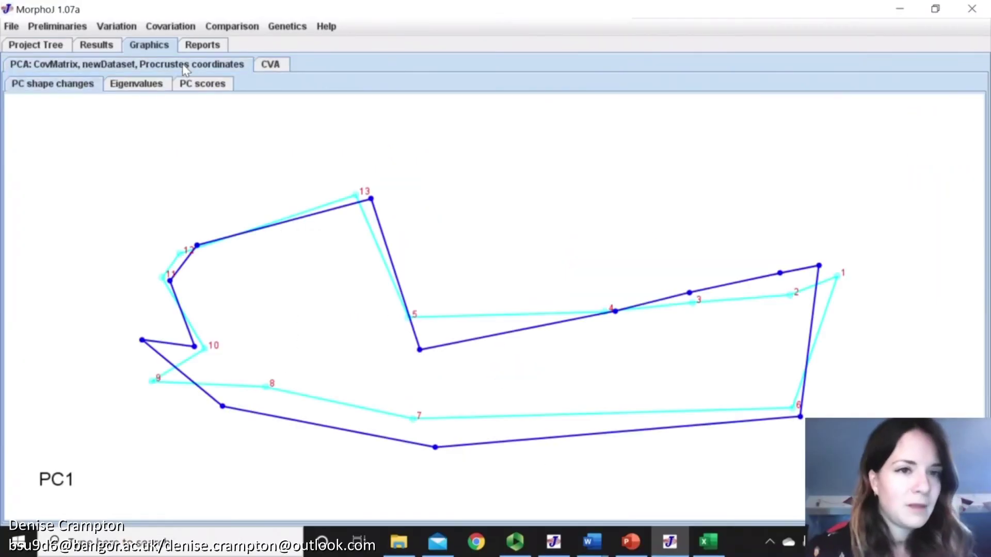
Step: Start a new regression with Bats Procrustes coordinates as the dependent variables
left_click(53, 48)
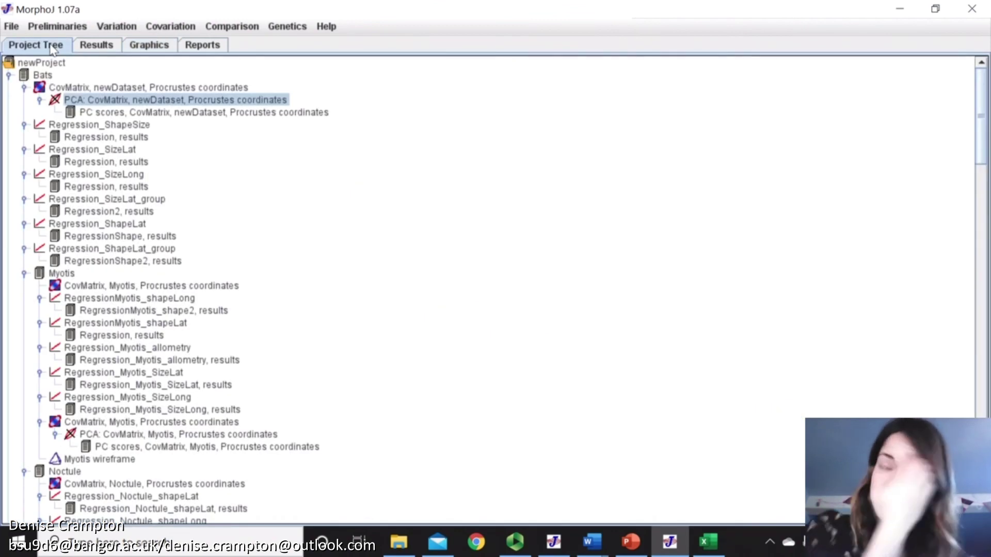
left_click(164, 30)
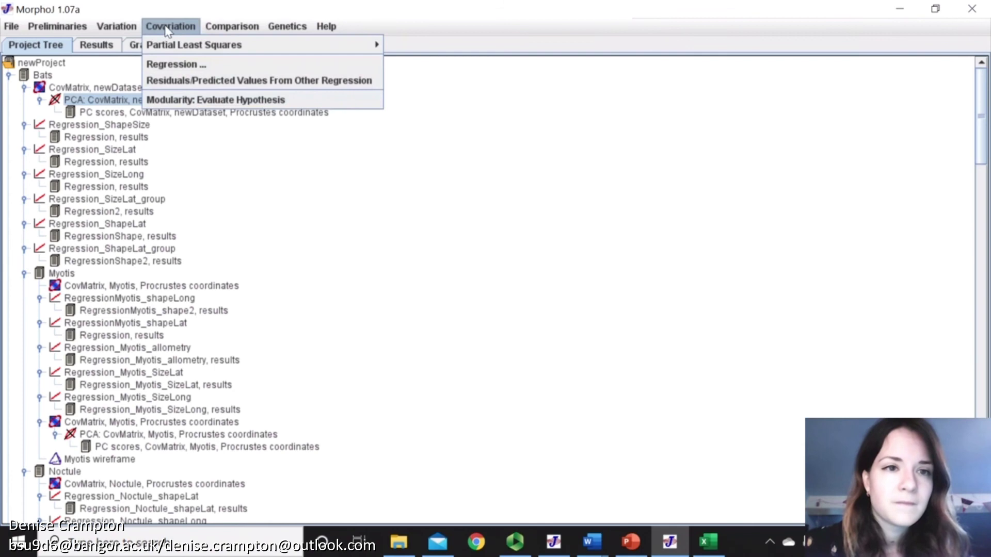
left_click(175, 66)
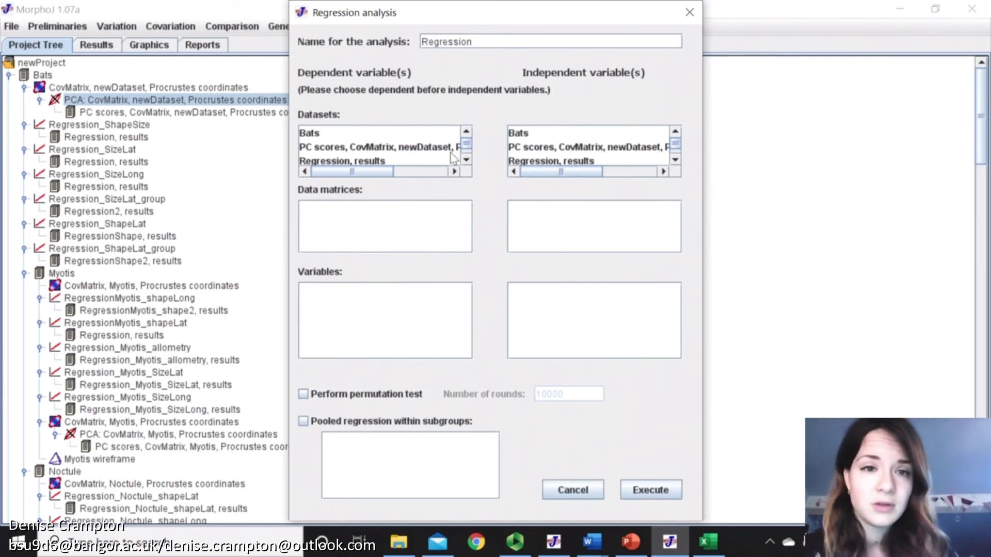
left_click(466, 158)
scroll(454, 129, "up", 2)
left_click(405, 133)
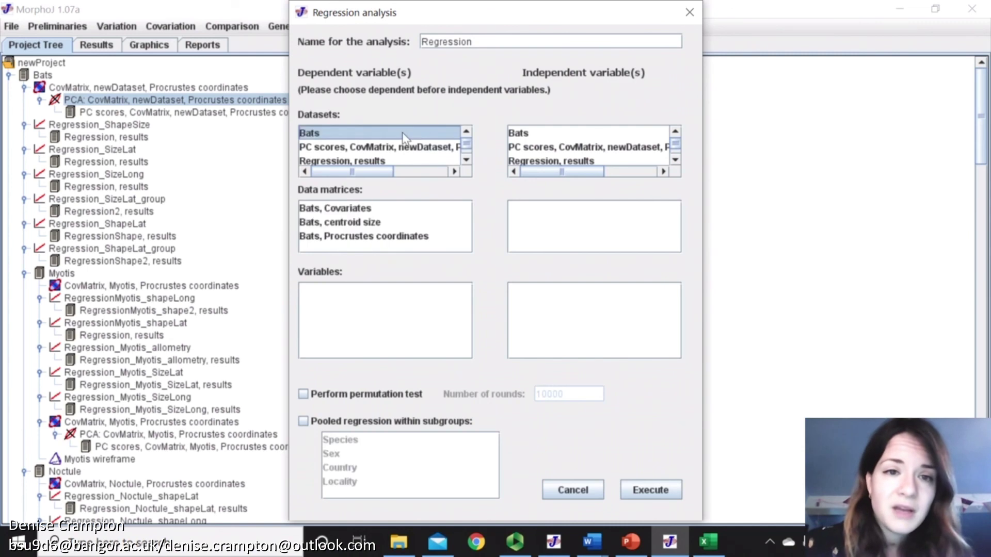
left_click(352, 238)
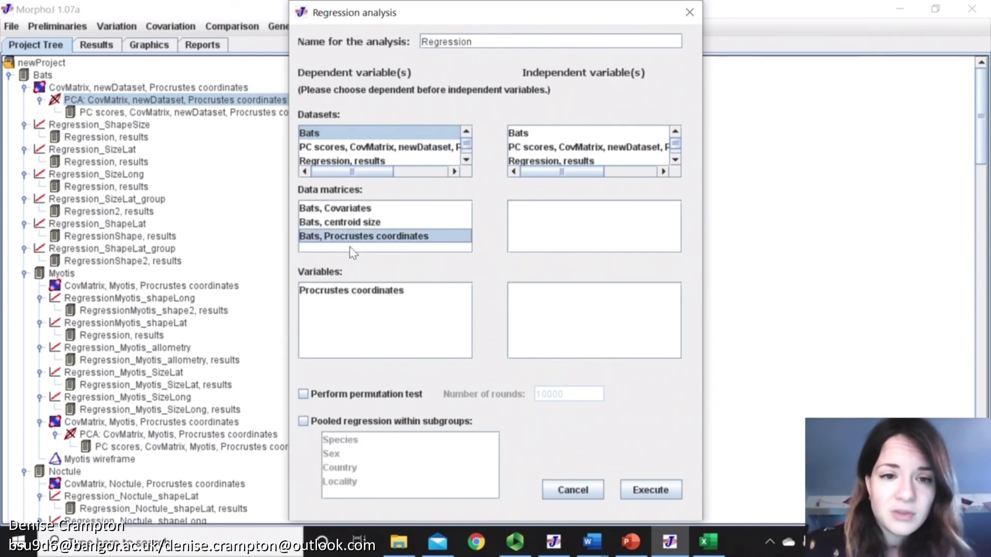
left_click(348, 291)
Step: Regress on Latitude with a 10000-round permutation test pooled within Species, and run it
left_click(636, 133)
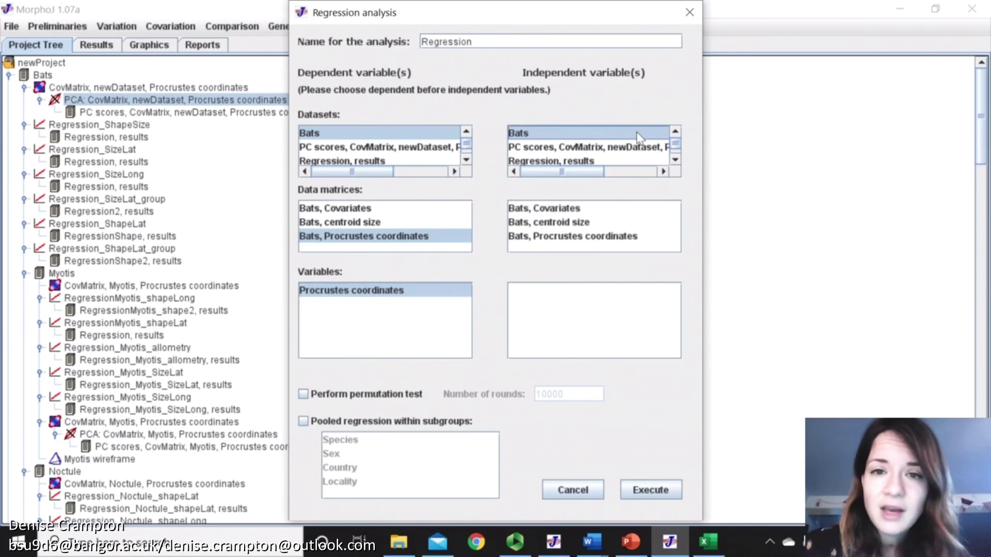
left_click(564, 209)
left_click(530, 292)
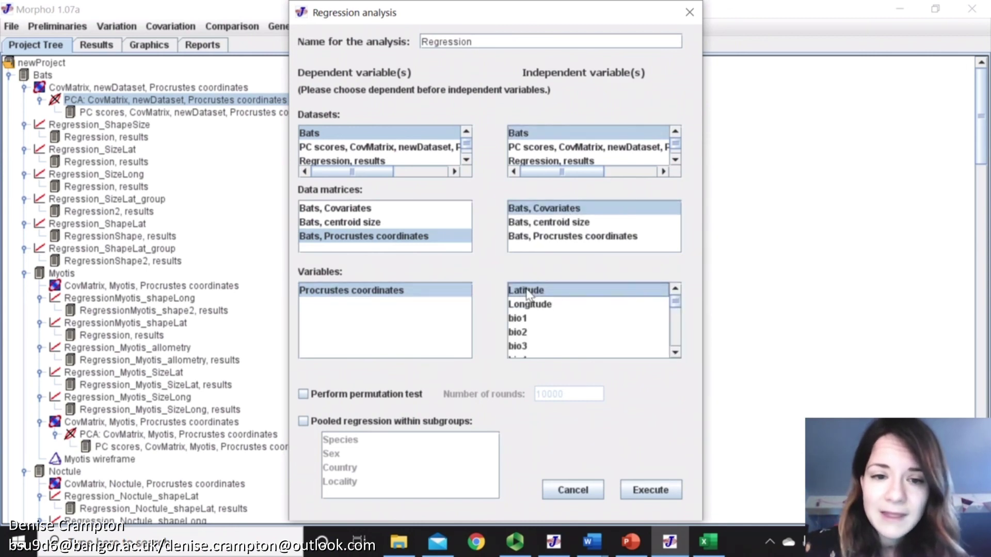
left_click(327, 398)
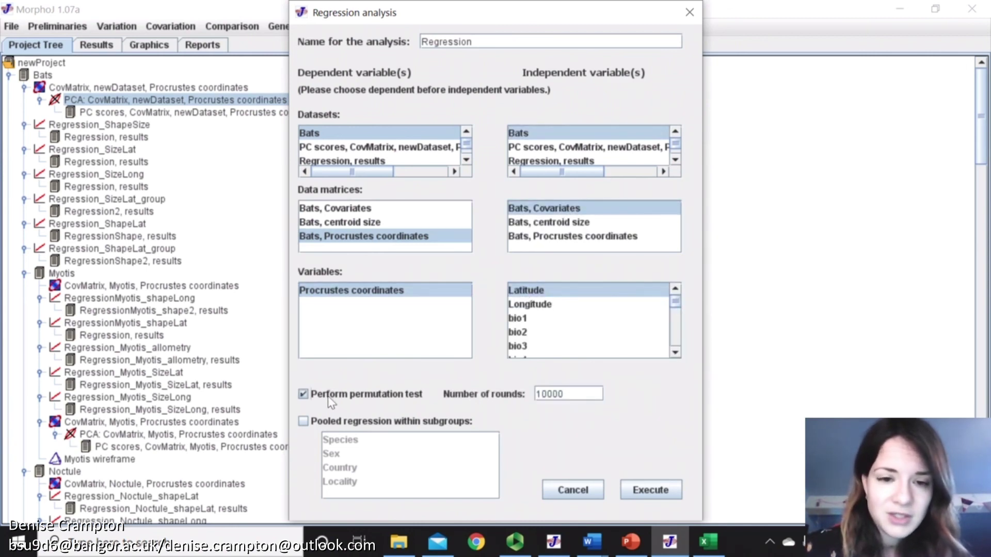
left_click(330, 422)
left_click(349, 441)
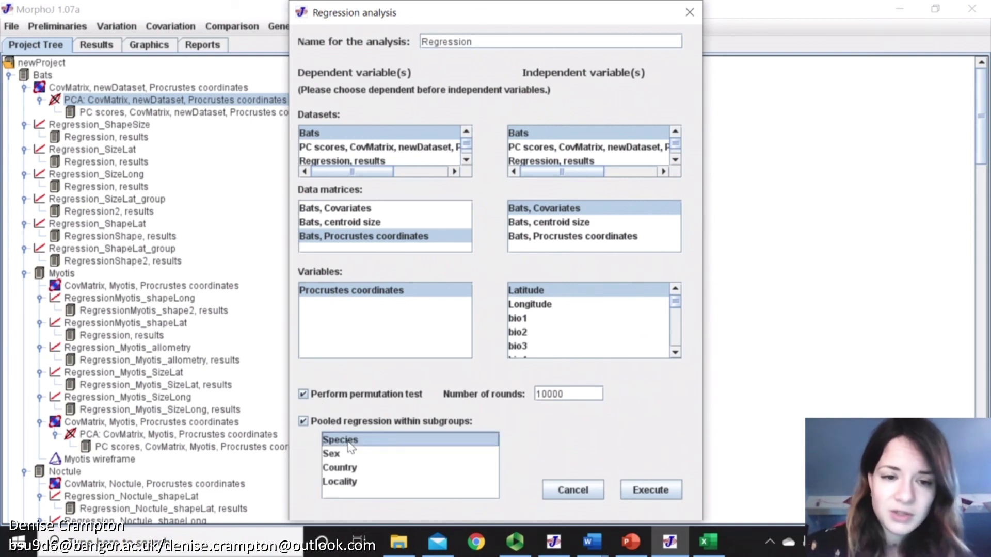
left_click(655, 489)
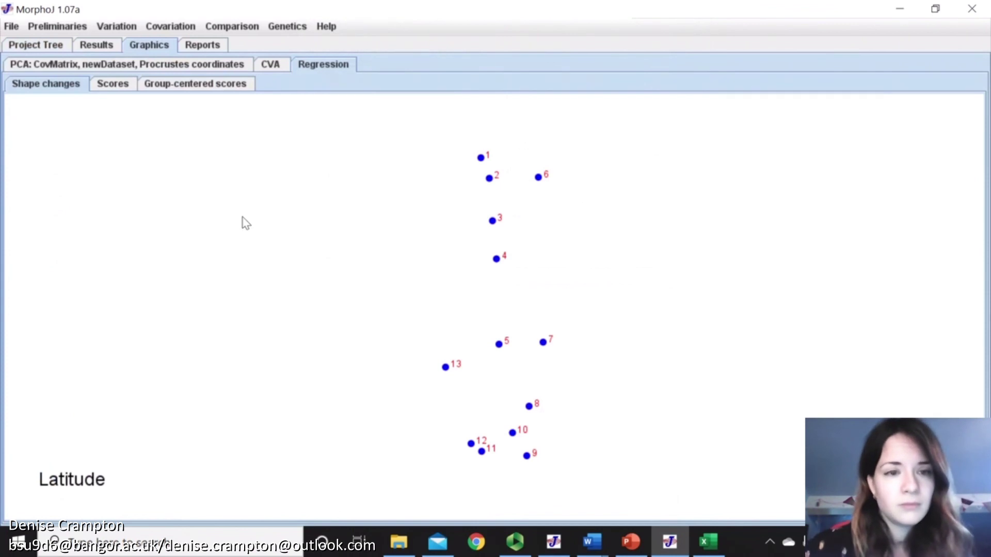
Step: Highlight the 0.0367 P-value in the results, then plot regression scores against Latitude
left_click(96, 46)
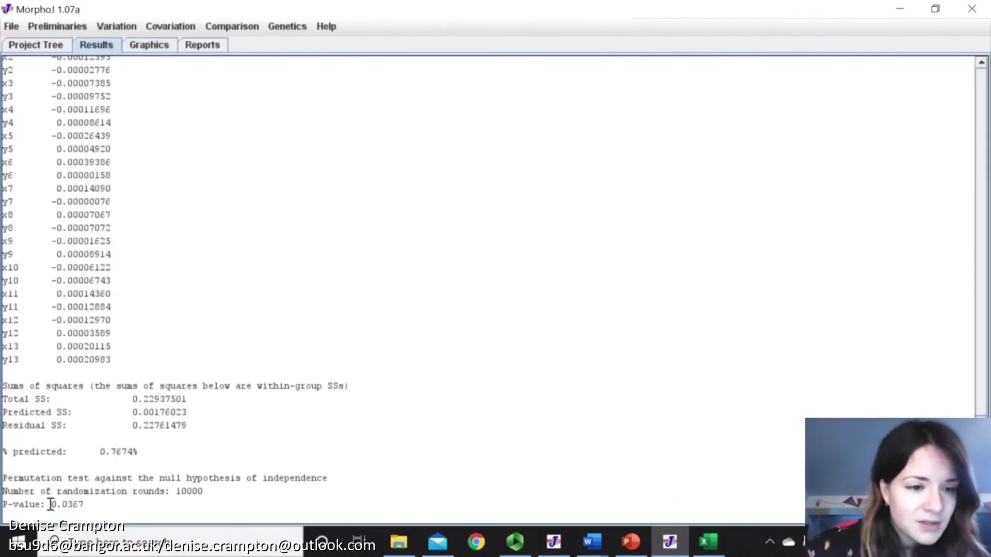
left_click_drag(50, 504, 87, 506)
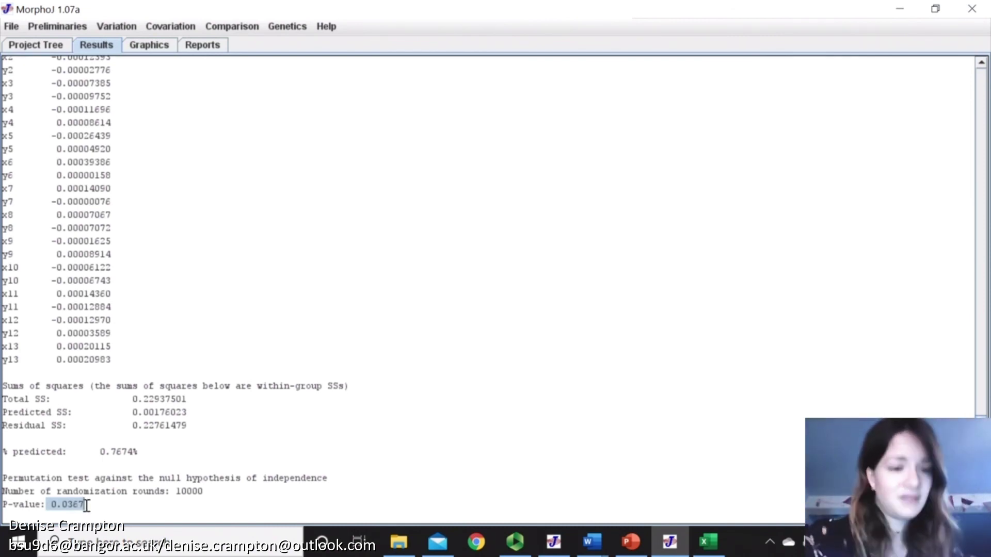
scroll(173, 264, "up", 10)
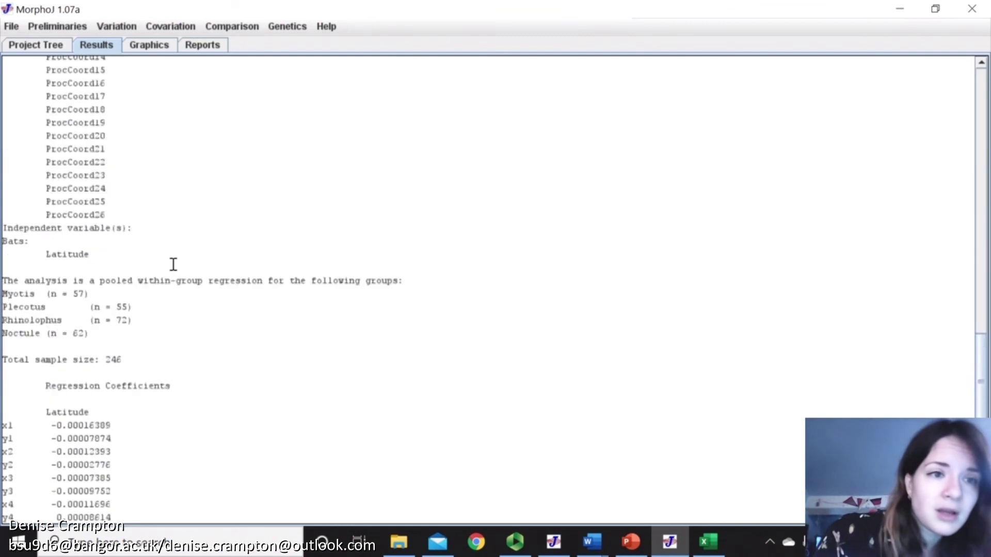
scroll(173, 264, "up", 11)
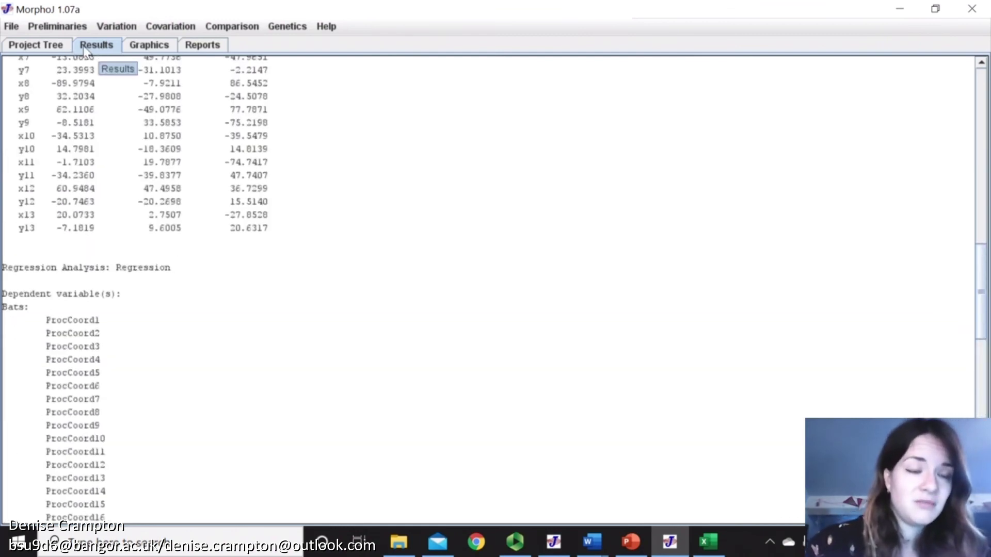
left_click(149, 46)
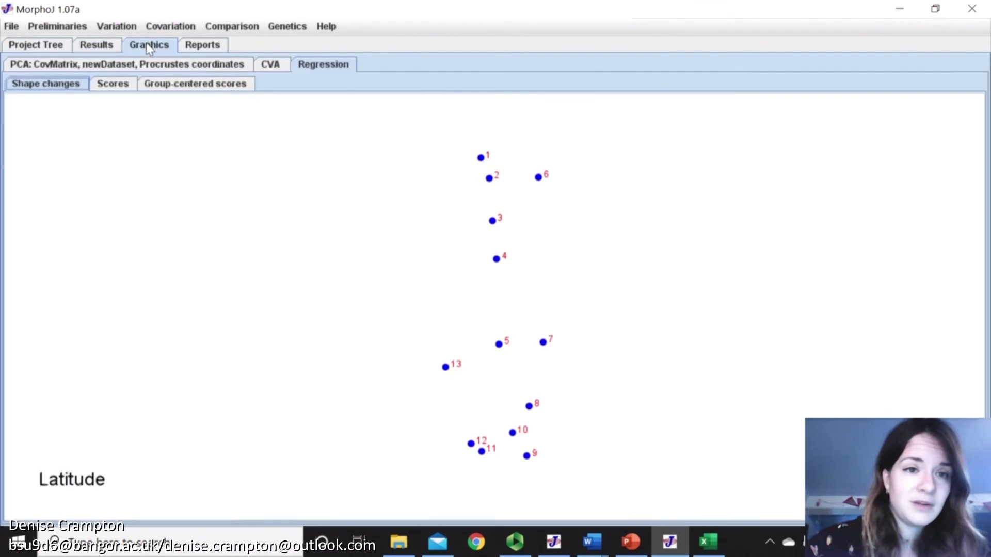
left_click(119, 88)
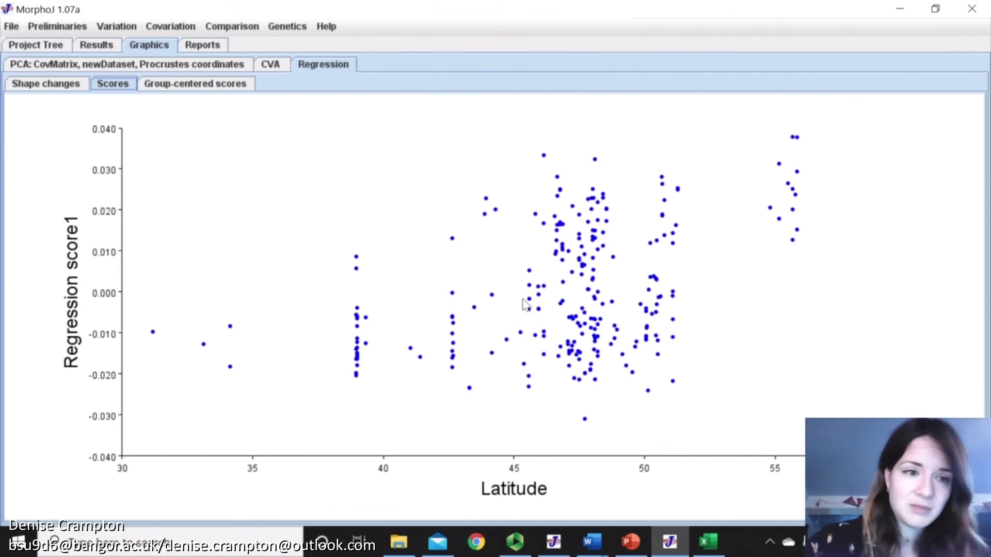
Step: Add 0.9 equal-frequency Species ellipses to the Latitude score plot, coloured by species
right_click(427, 298)
left_click(487, 371)
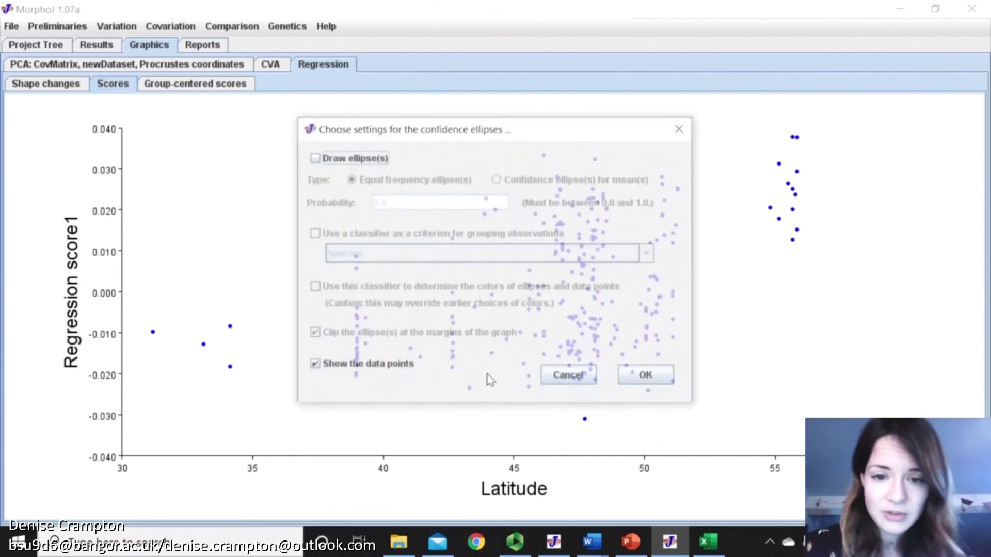
left_click(362, 158)
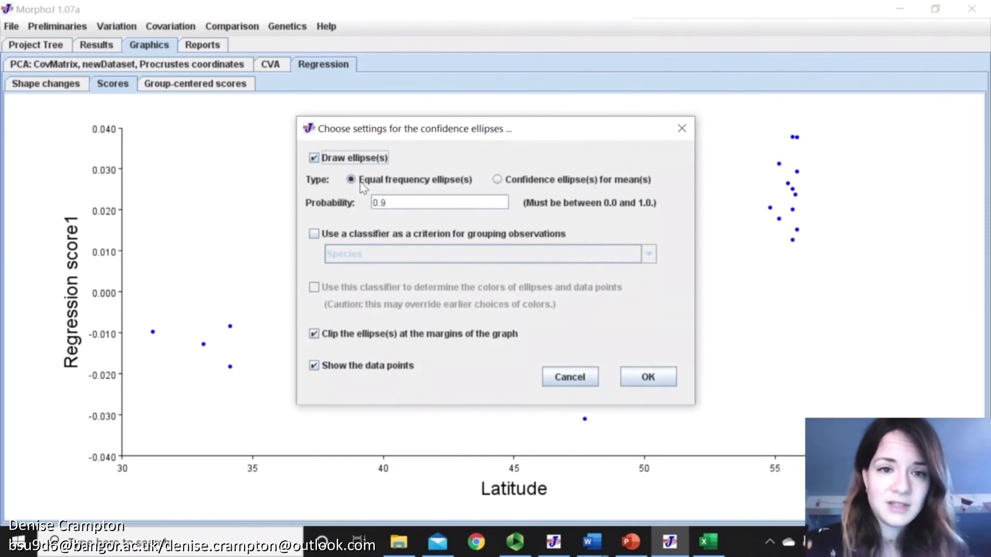
left_click(366, 233)
left_click(649, 377)
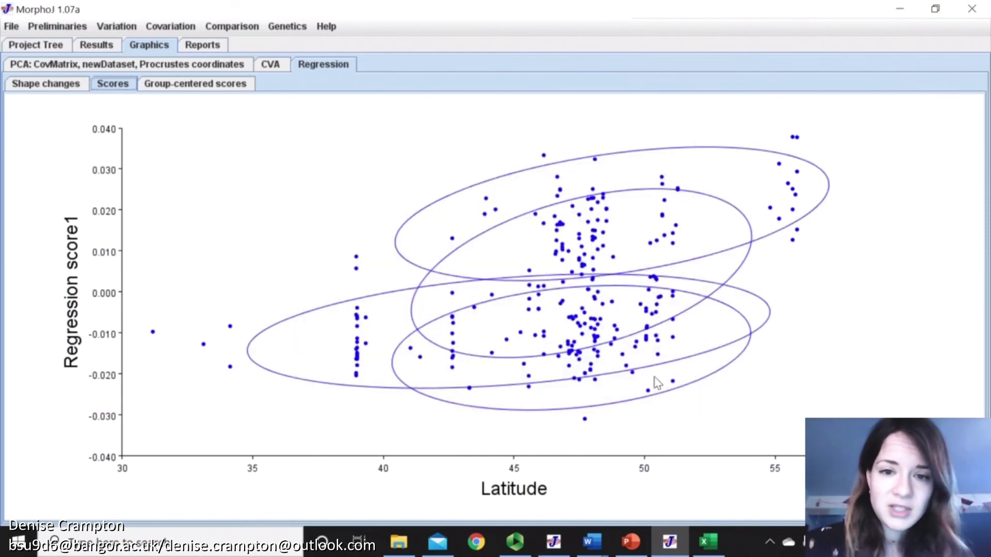
right_click(542, 206)
left_click(596, 281)
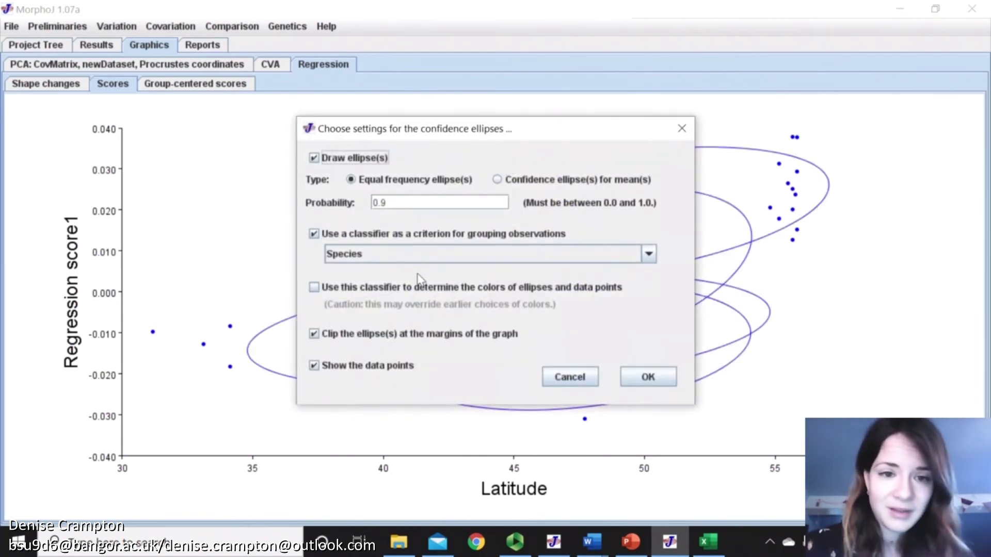
left_click(427, 290)
left_click(641, 378)
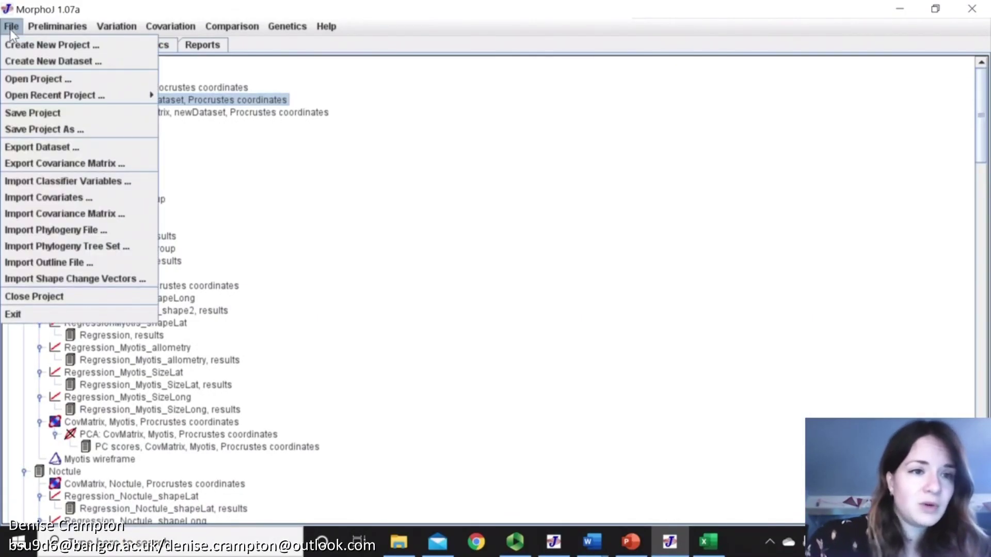
Step: Begin exporting the Bats dataset, then cancel that export
left_click(371, 177)
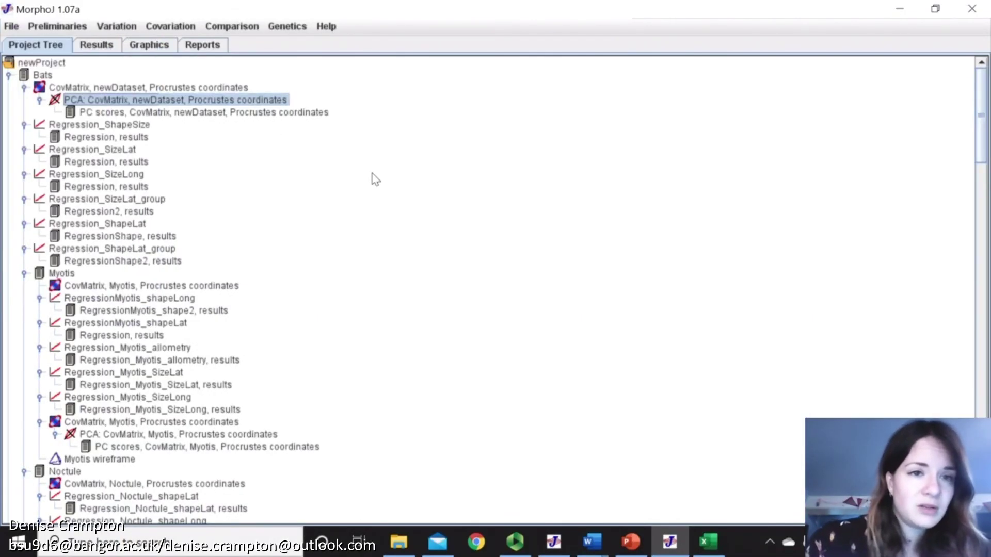
left_click(37, 75)
left_click(11, 27)
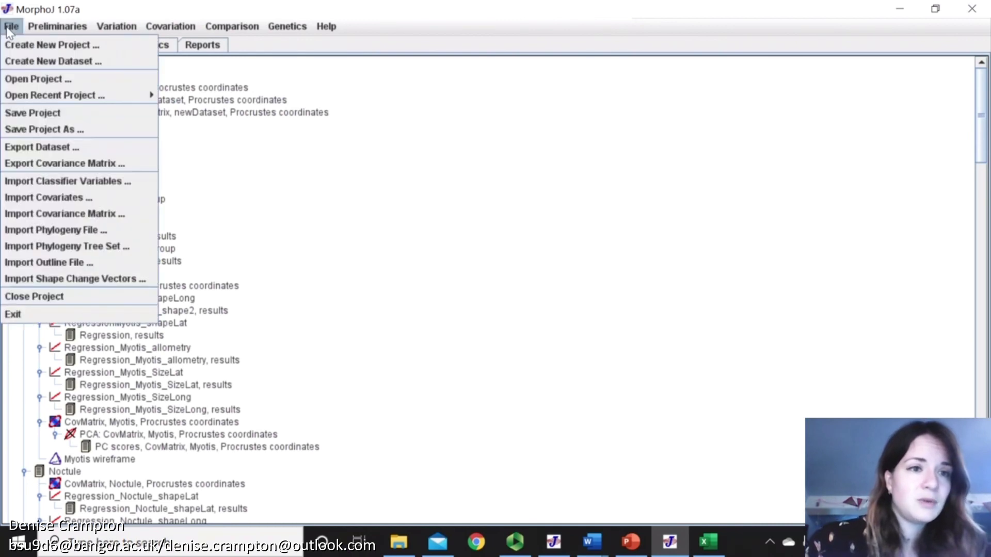
left_click(73, 148)
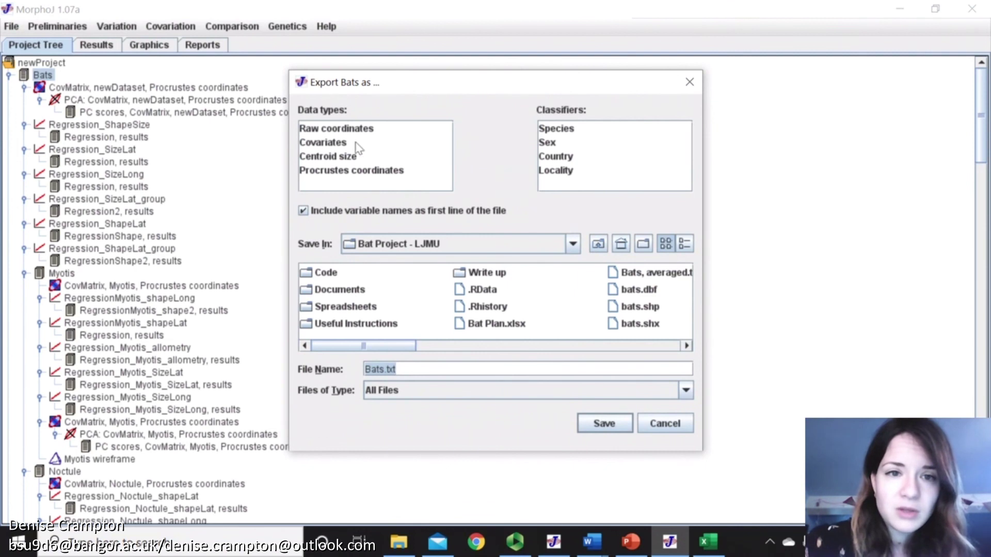
left_click(679, 85)
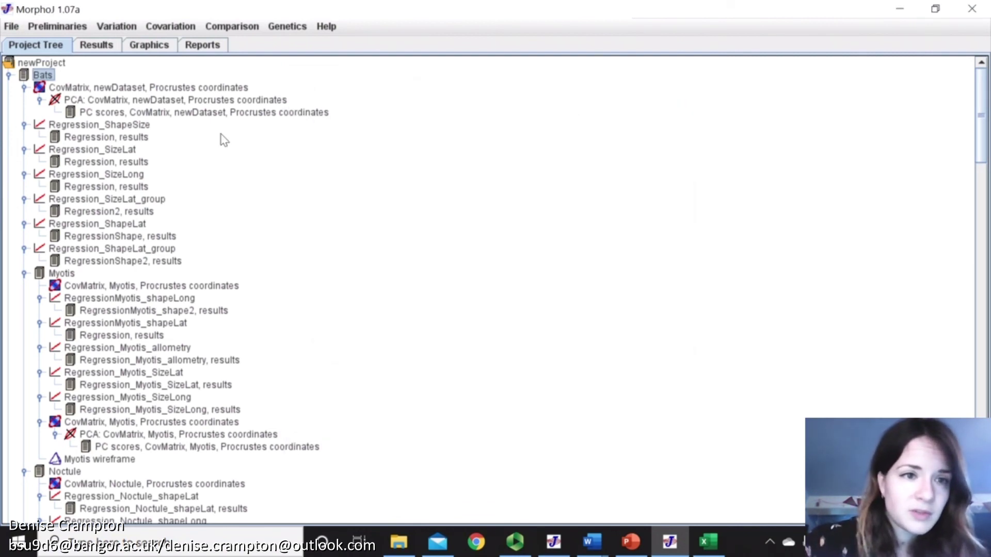
Step: Export the PCA's PC scores with the Species, Sex, Country and Locality classifiers
left_click(166, 114)
right_click(166, 118)
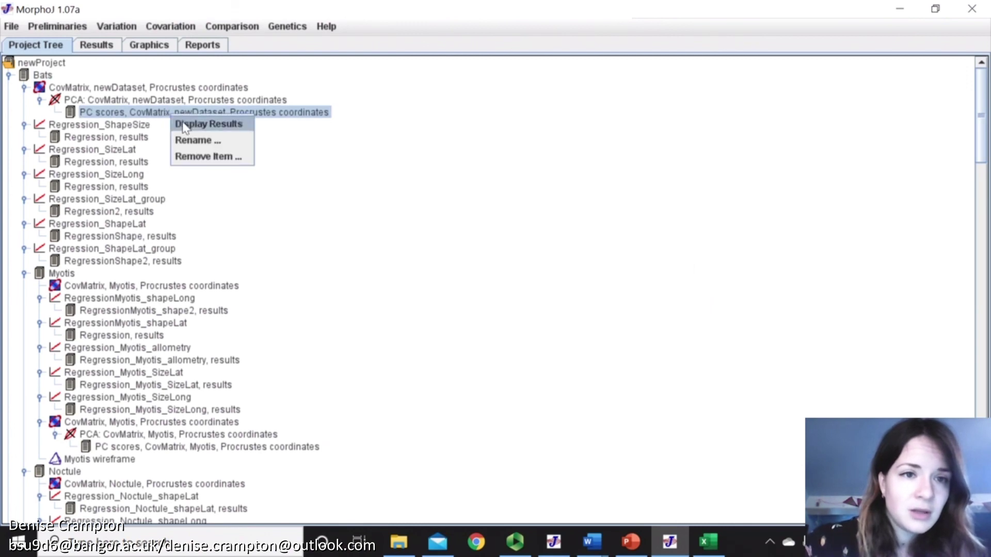
left_click(16, 28)
left_click(42, 147)
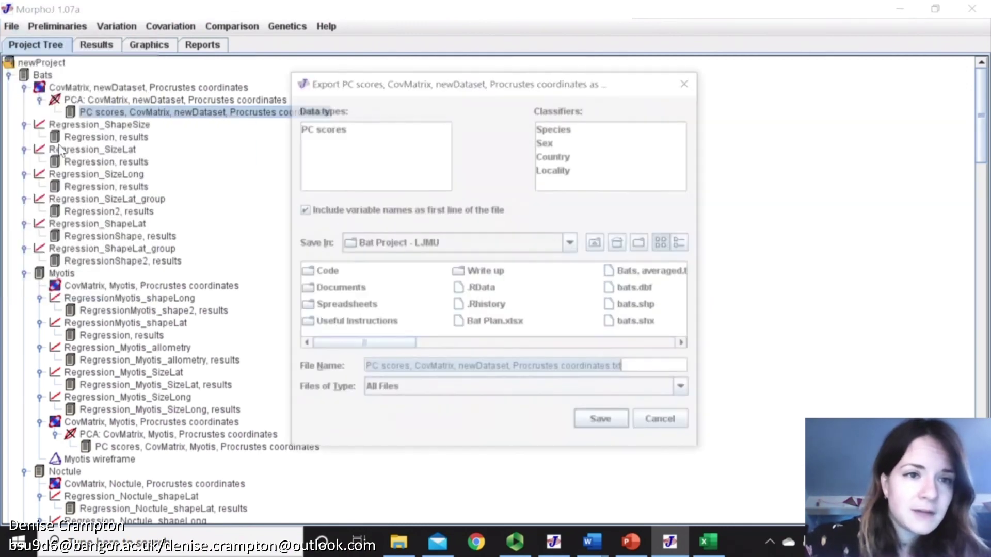
left_click(326, 129)
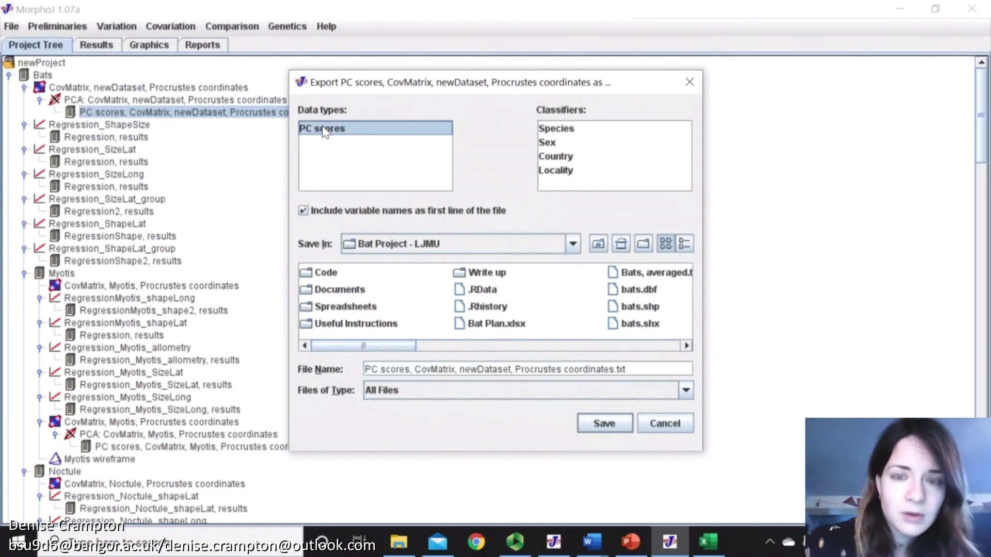
left_click(555, 132)
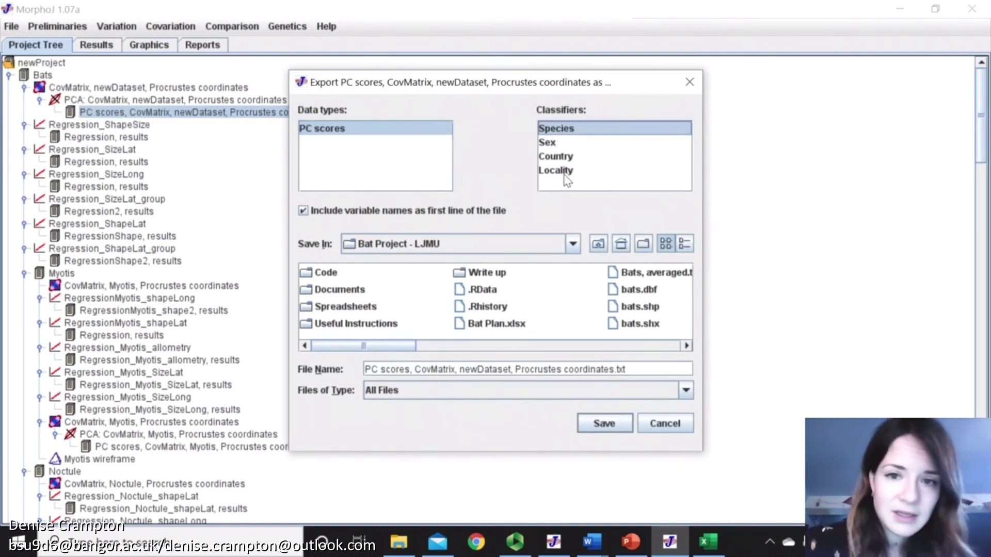
left_click(564, 171, "shift")
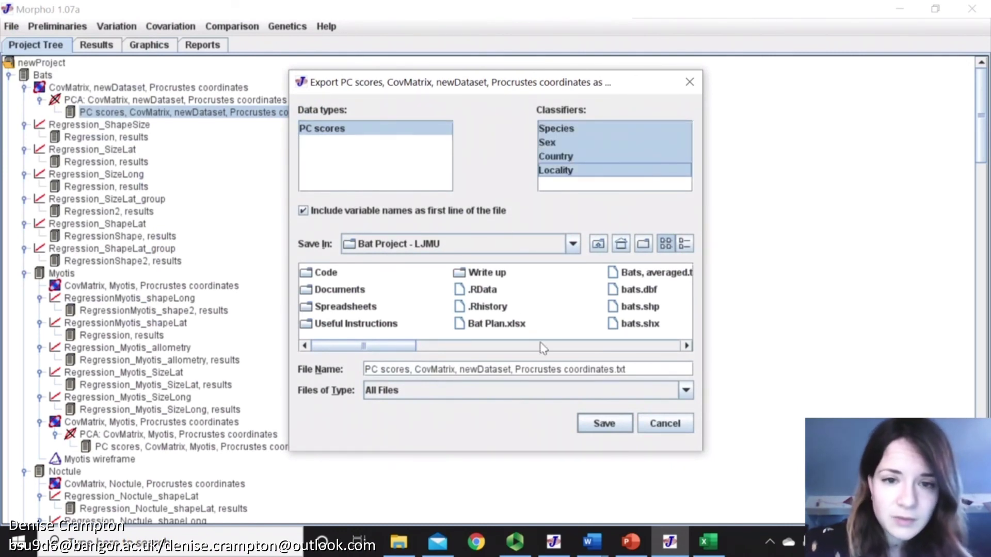